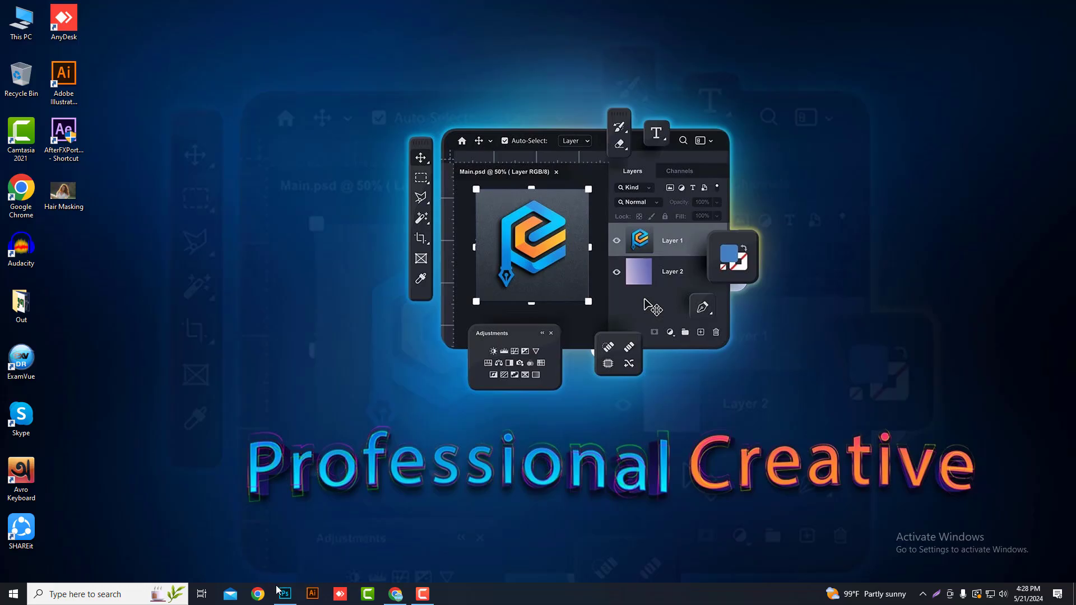
Step: Open the Hair Masking image from the desktop in Photoshop
left_click_drag(289, 586, 495, 279)
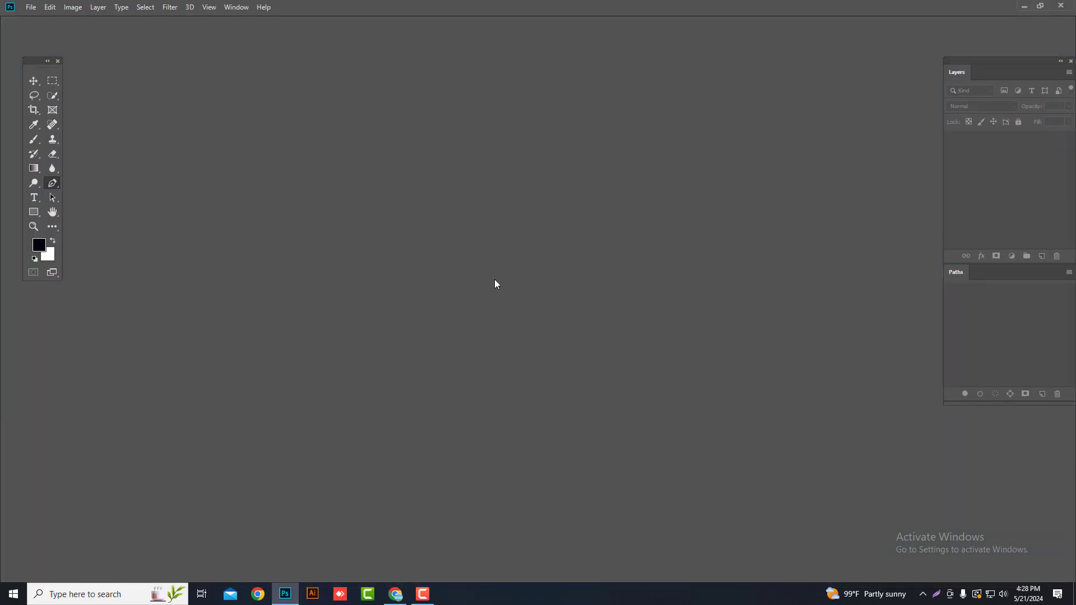
left_click_drag(495, 280, 495, 280)
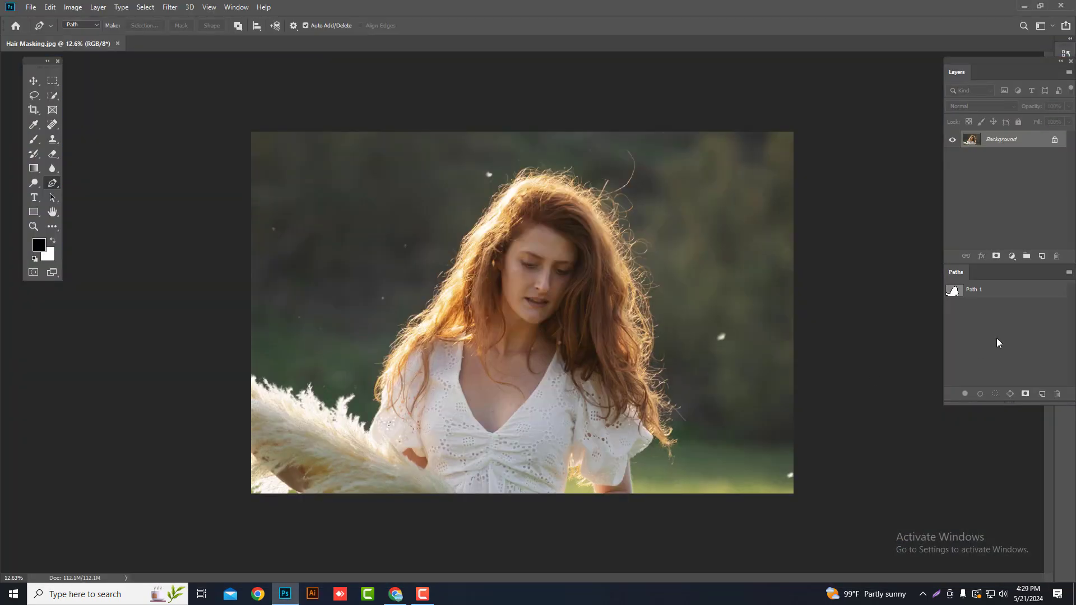
Step: Display Path 1 over the photo to inspect its outline around the woman and the pampas grass, and hide it again
left_click(992, 291)
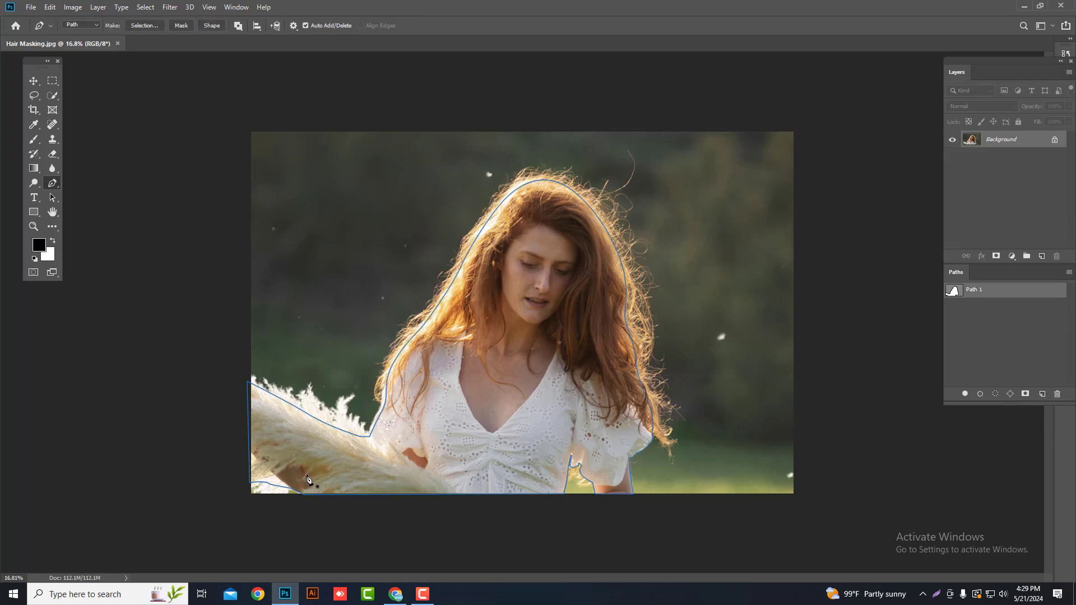
scroll(307, 483, "up", 5)
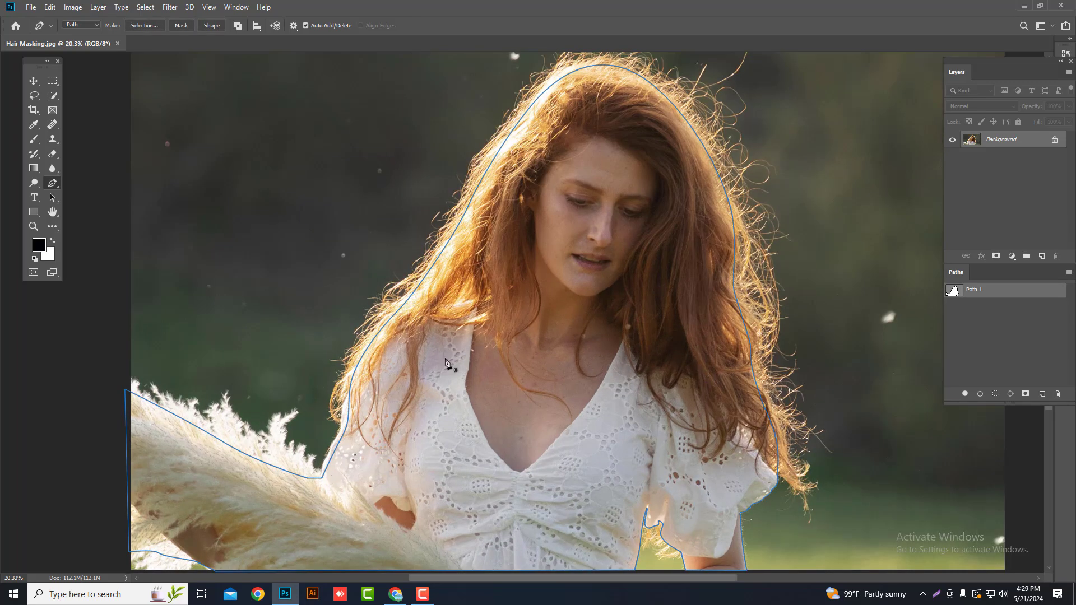
scroll(740, 466, "down", 3)
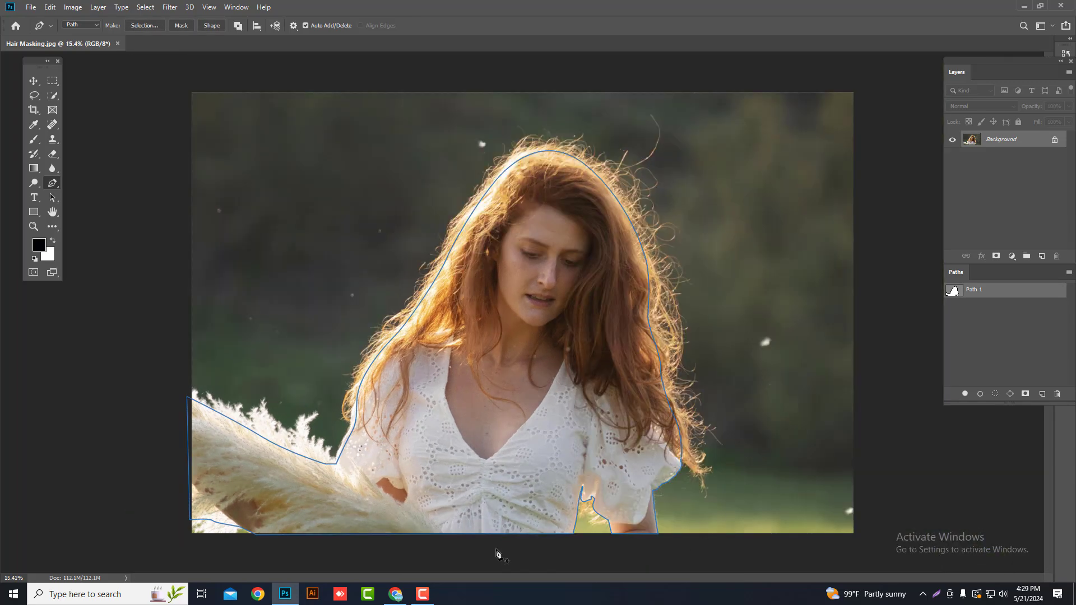
key("Return")
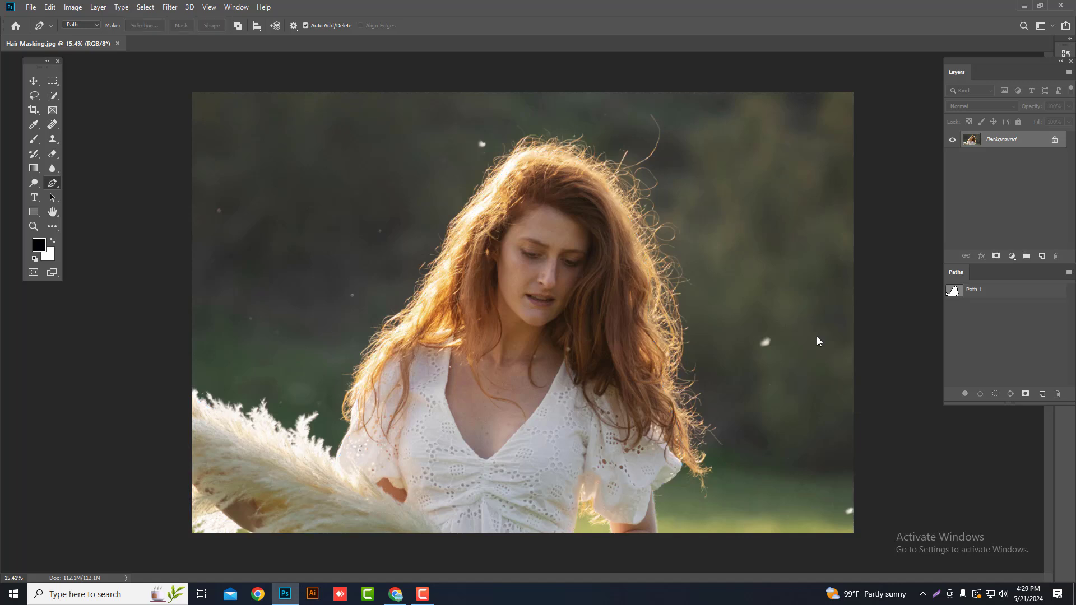
Step: Duplicate the Background layer, and show the Channels panel enlarged and docked in the same group as Layers
key("ctrl+j")
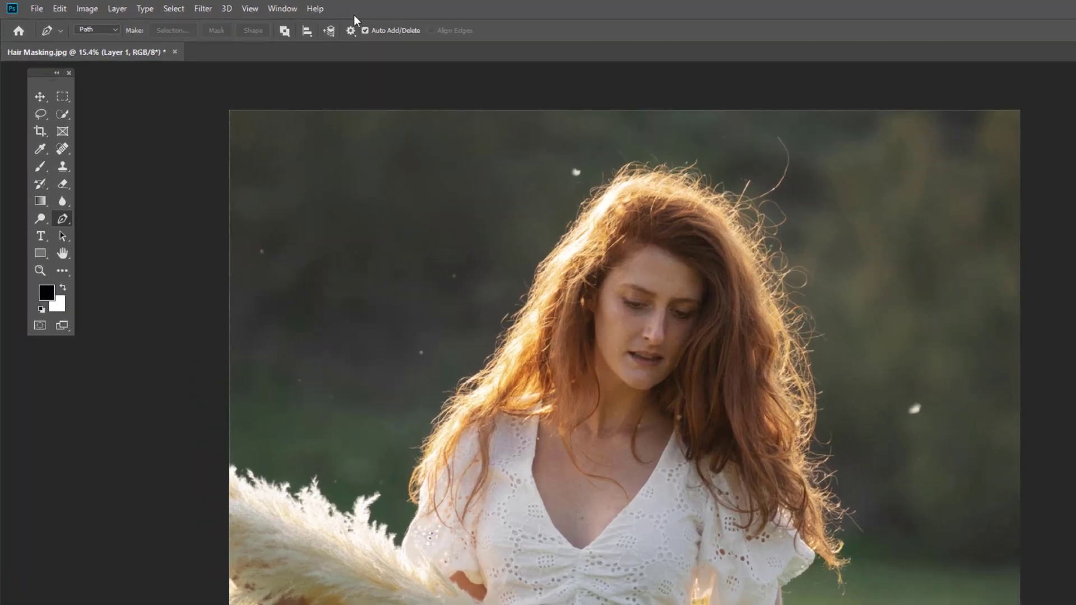
left_click(285, 11)
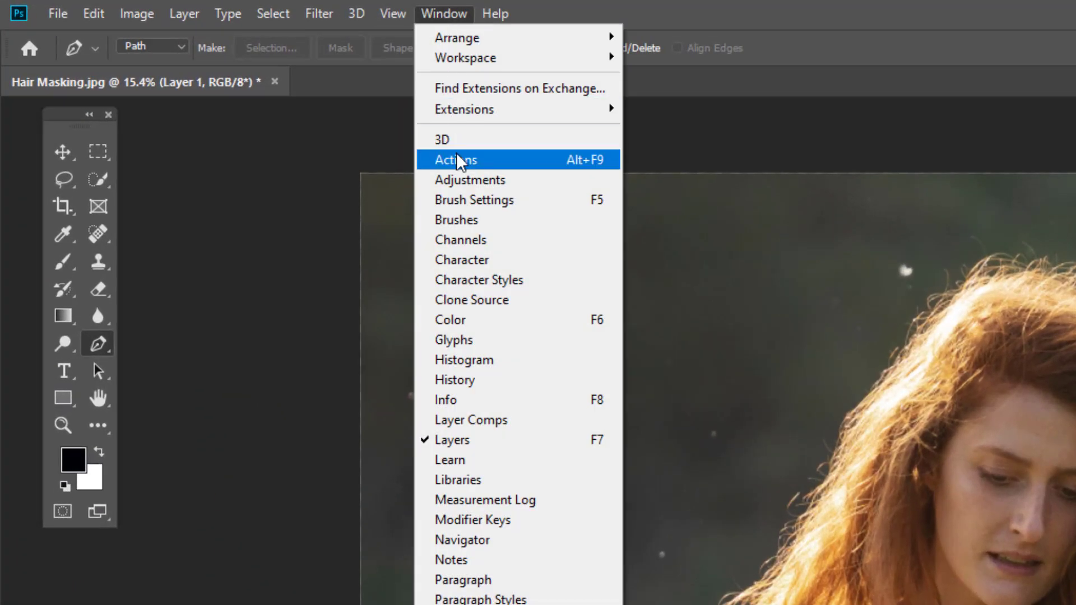
left_click(513, 240)
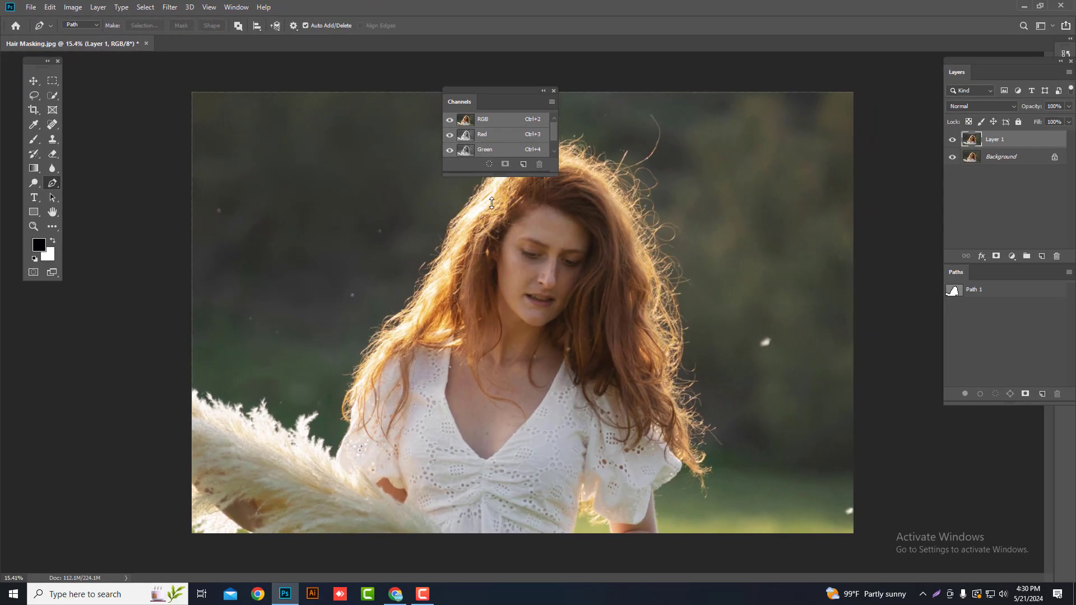
left_click_drag(491, 203, 492, 250)
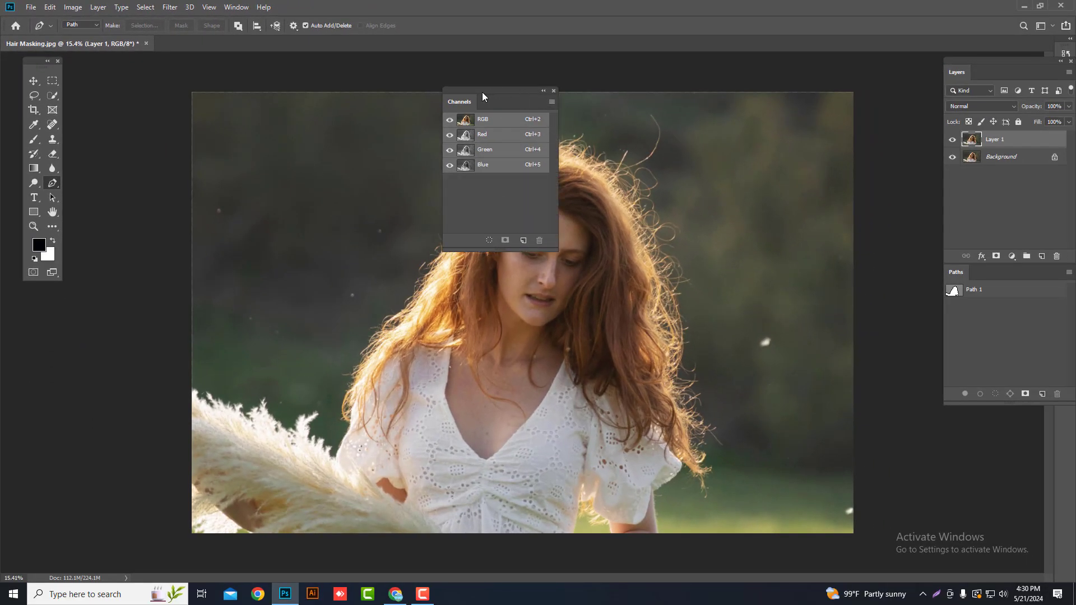
left_click_drag(482, 92, 990, 96)
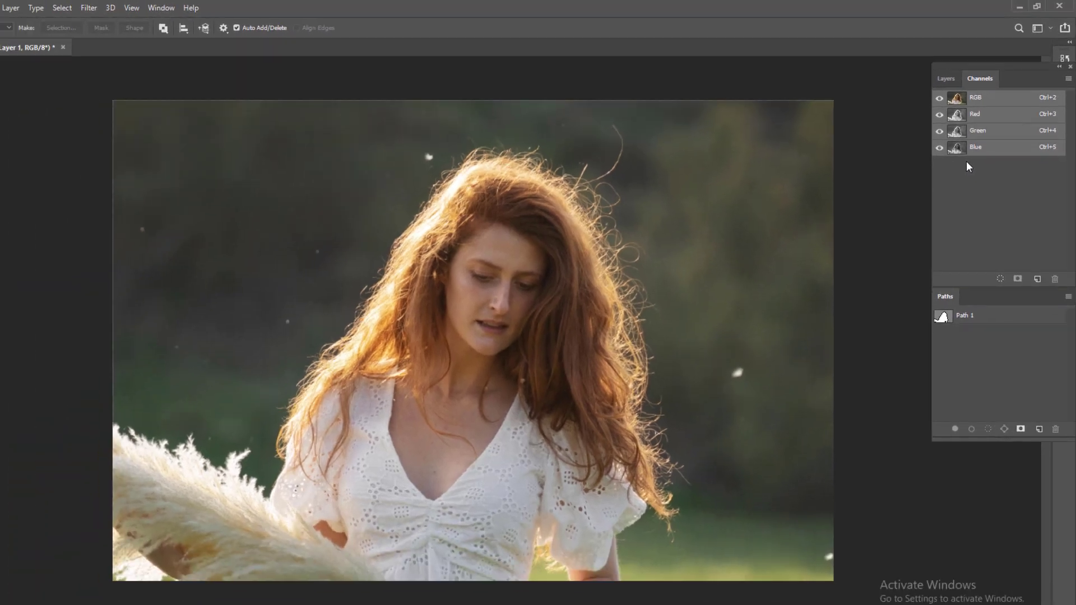
left_click(923, 92)
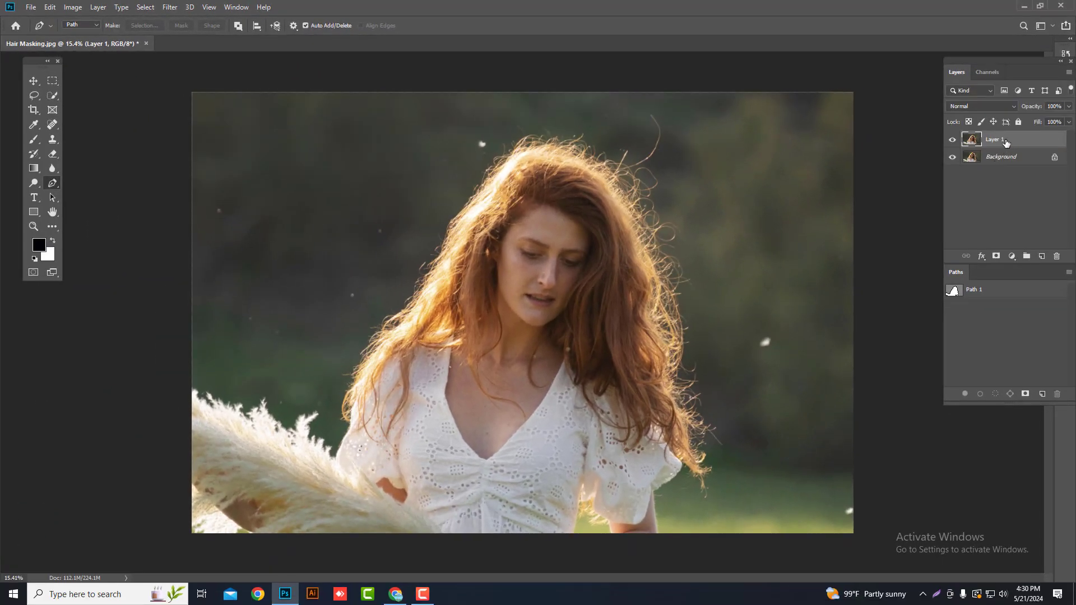
left_click(988, 72)
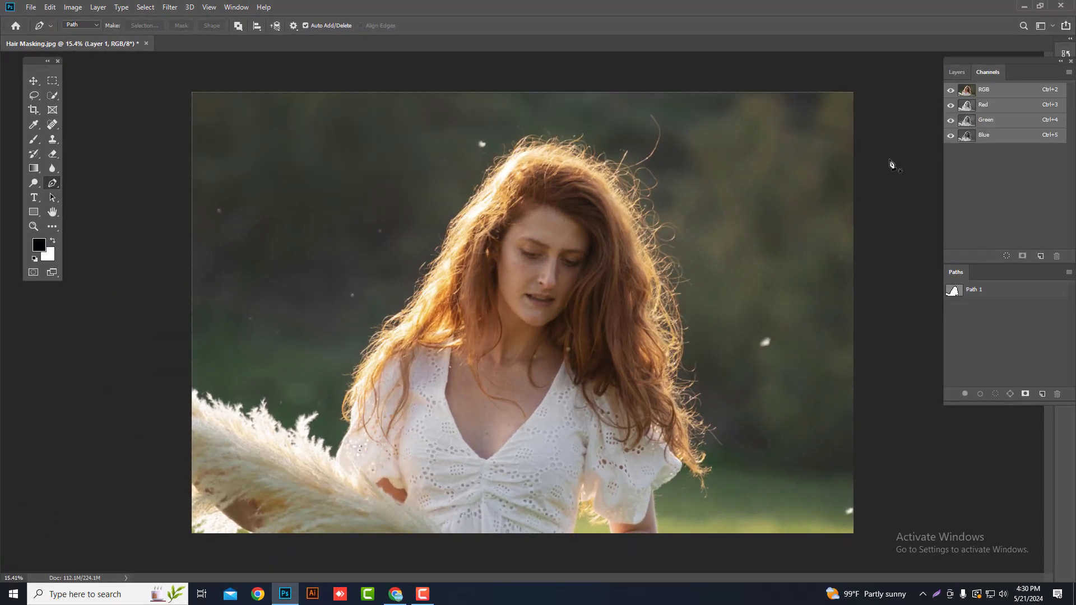
Step: Compare the Blue, Green and Red channels one by one for the contrast between the hair and the background
left_click(1018, 136)
left_click(1017, 126)
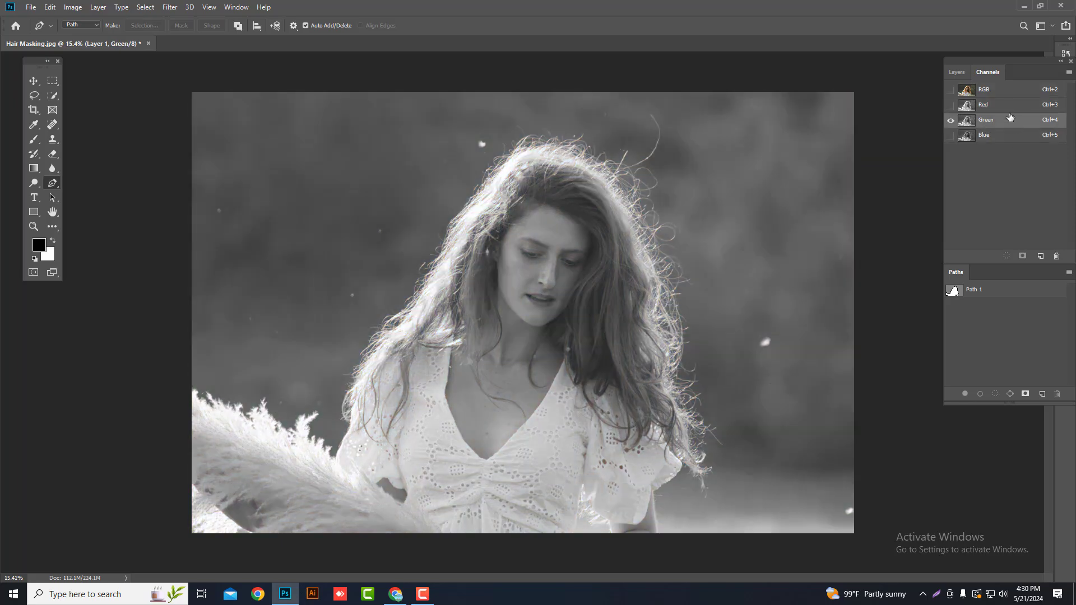
left_click(1007, 106)
left_click(1011, 91)
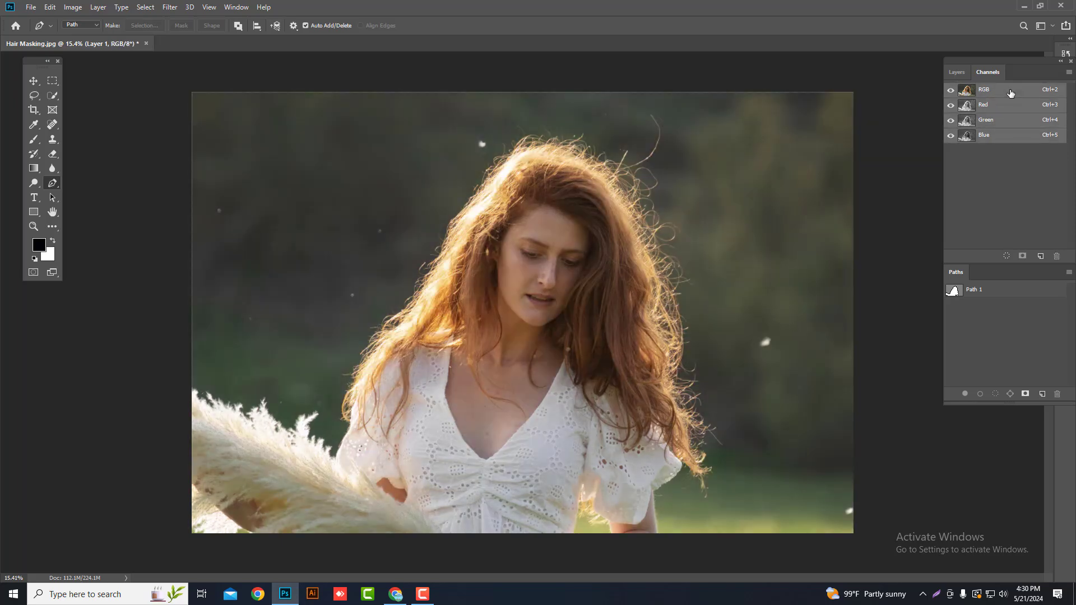
left_click(1019, 140)
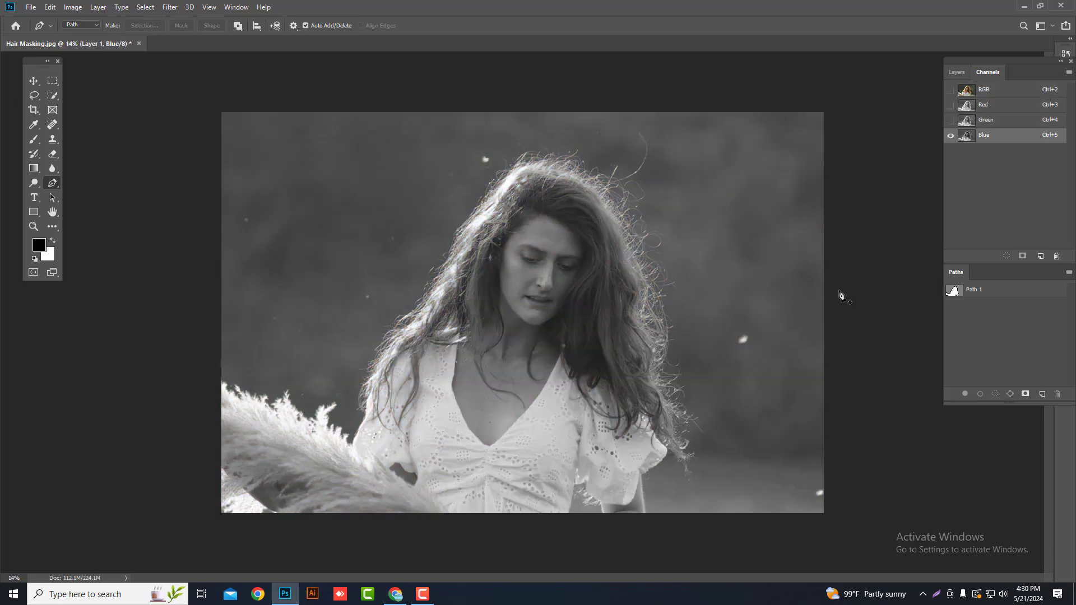
left_click(1013, 122)
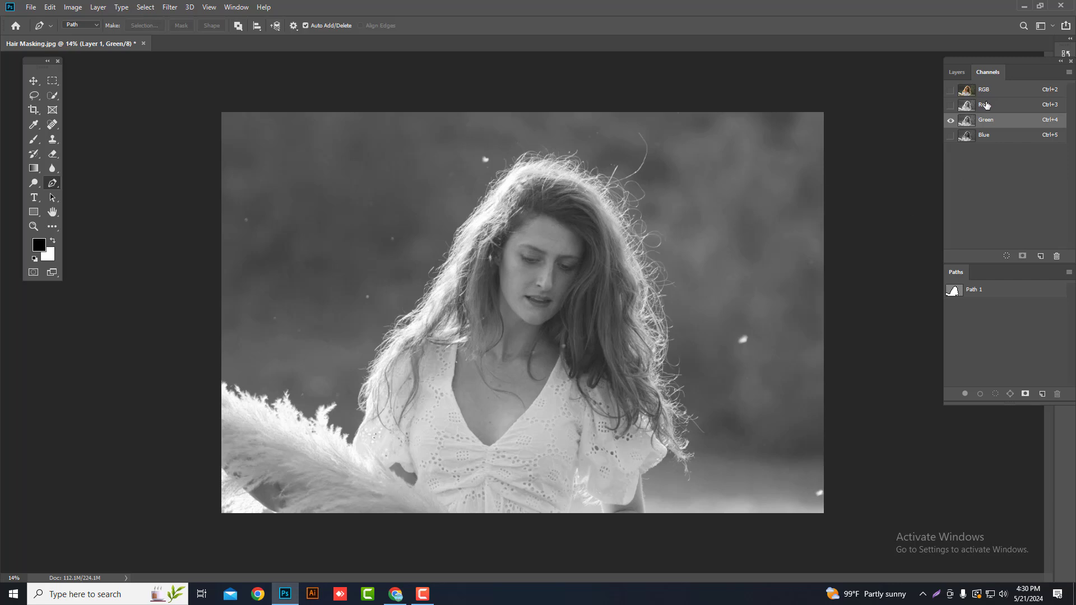
left_click(1001, 136)
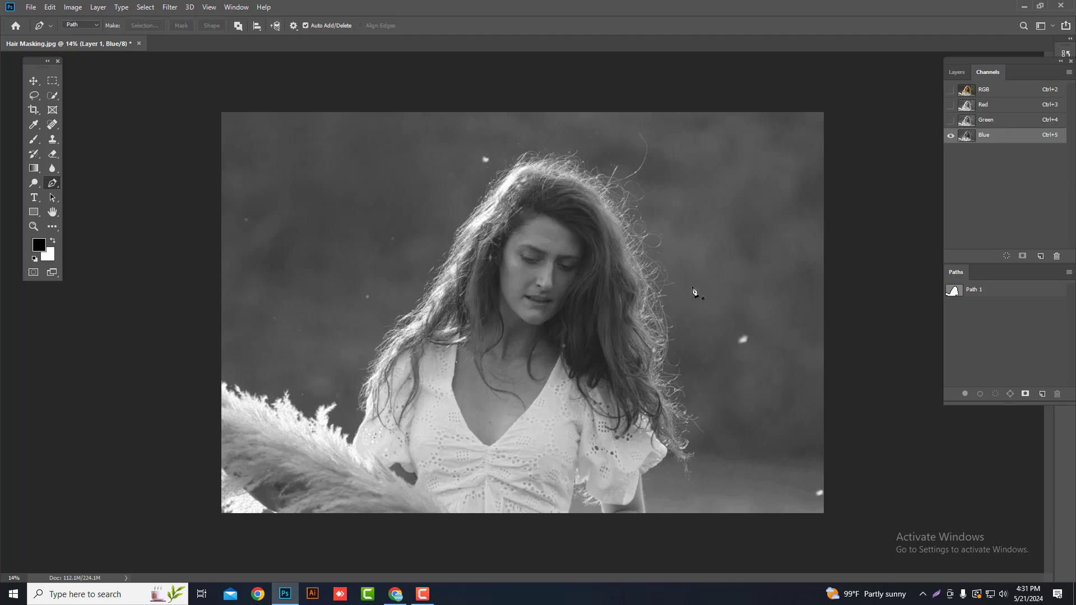
scroll(672, 303, "up", 2)
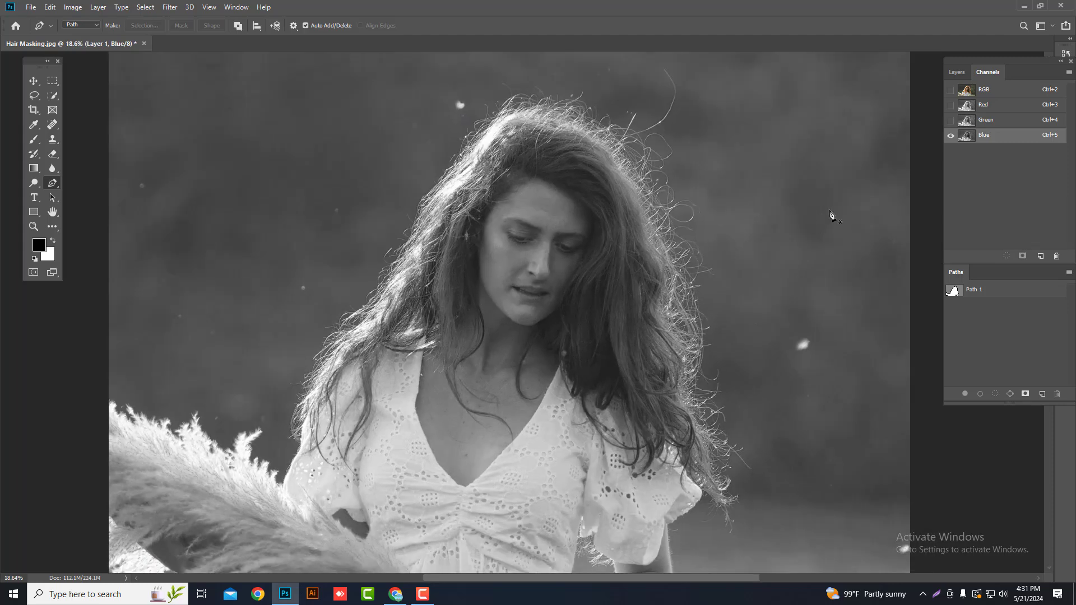
left_click(1023, 122)
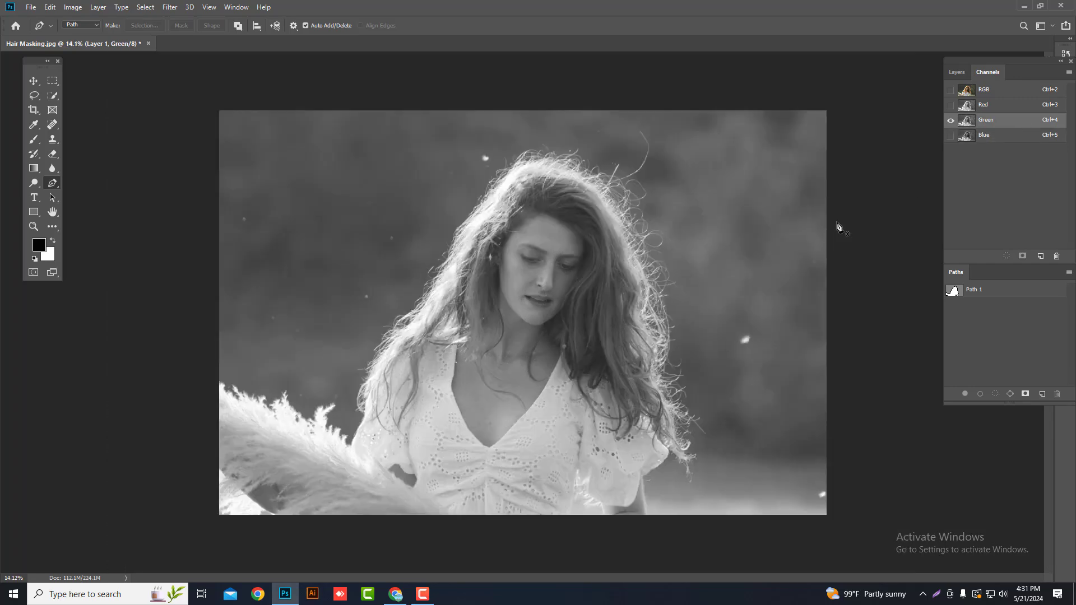
scroll(972, 147, "down", 2)
left_click(1015, 108)
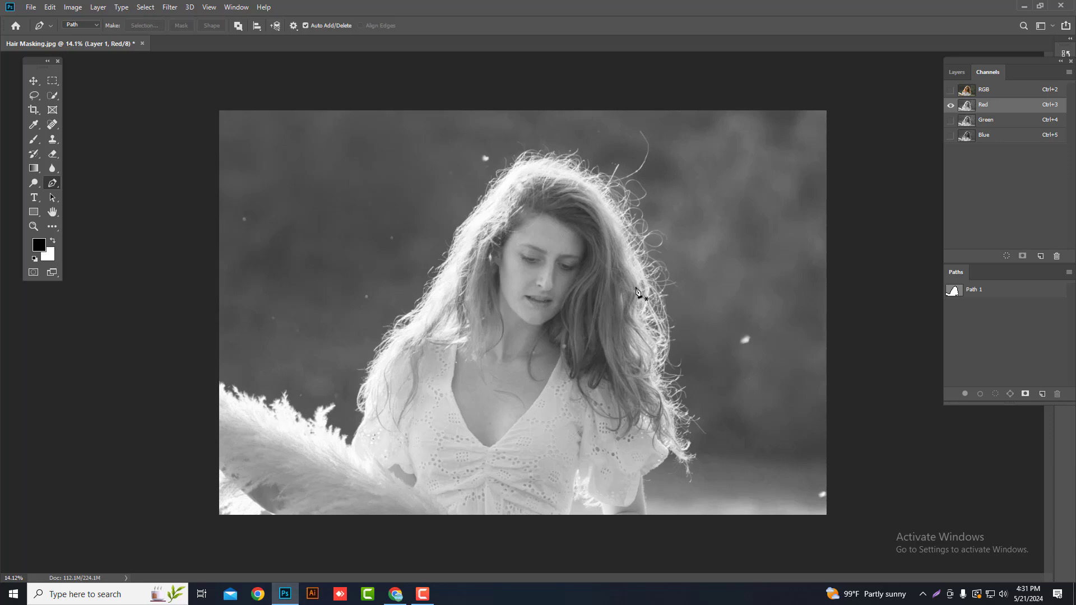
scroll(674, 300, "up", 1)
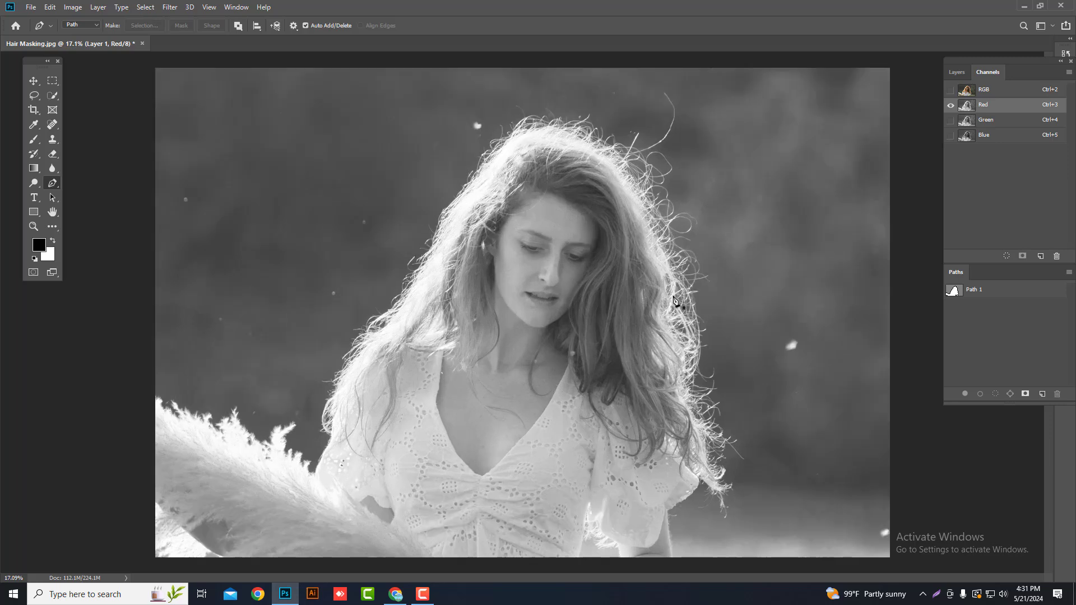
scroll(674, 300, "down", 2)
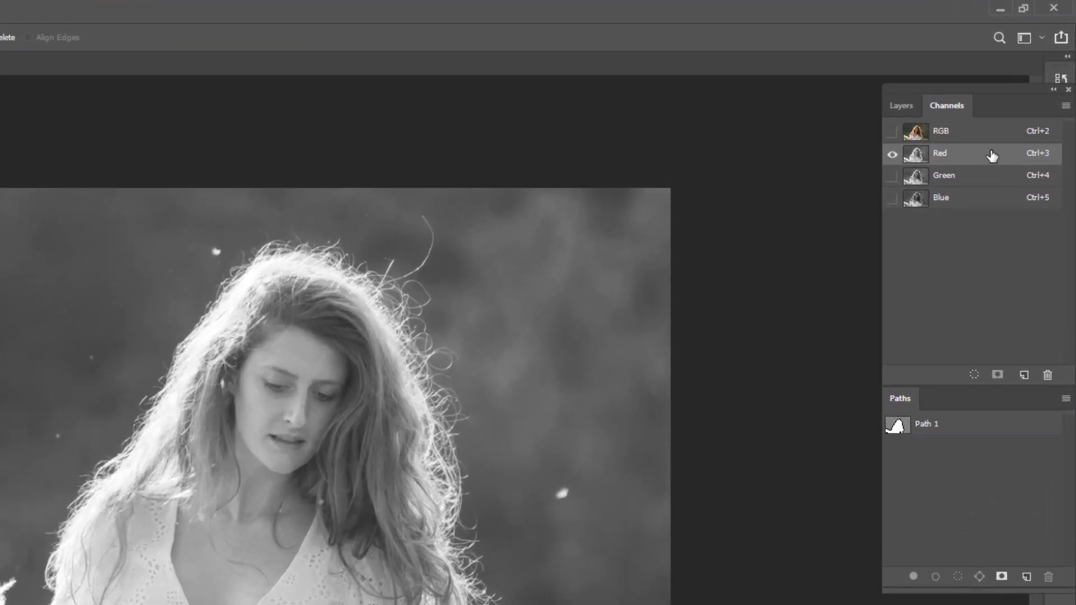
Step: Duplicate the Red channel and apply Levels to the copy with the black input level set to 83
left_click_drag(996, 160, 1026, 374)
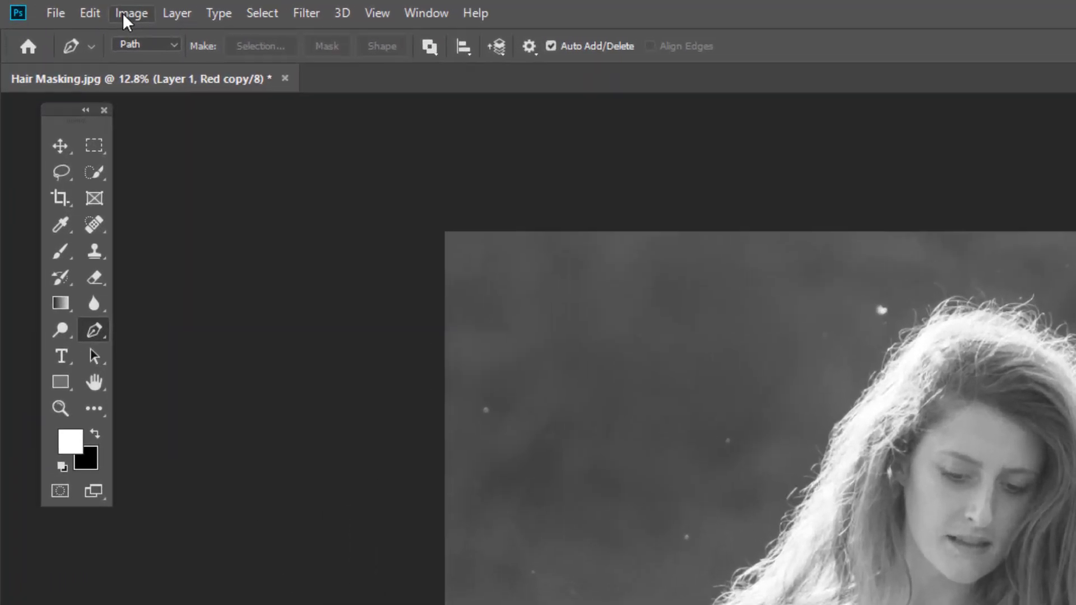
left_click(68, 7)
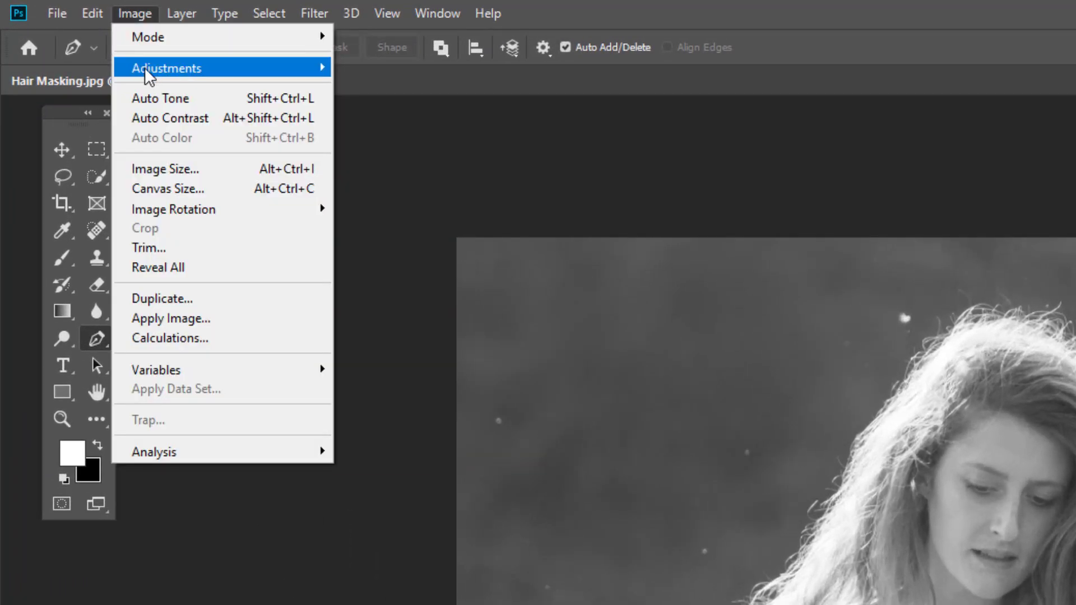
mouse_move(145, 77)
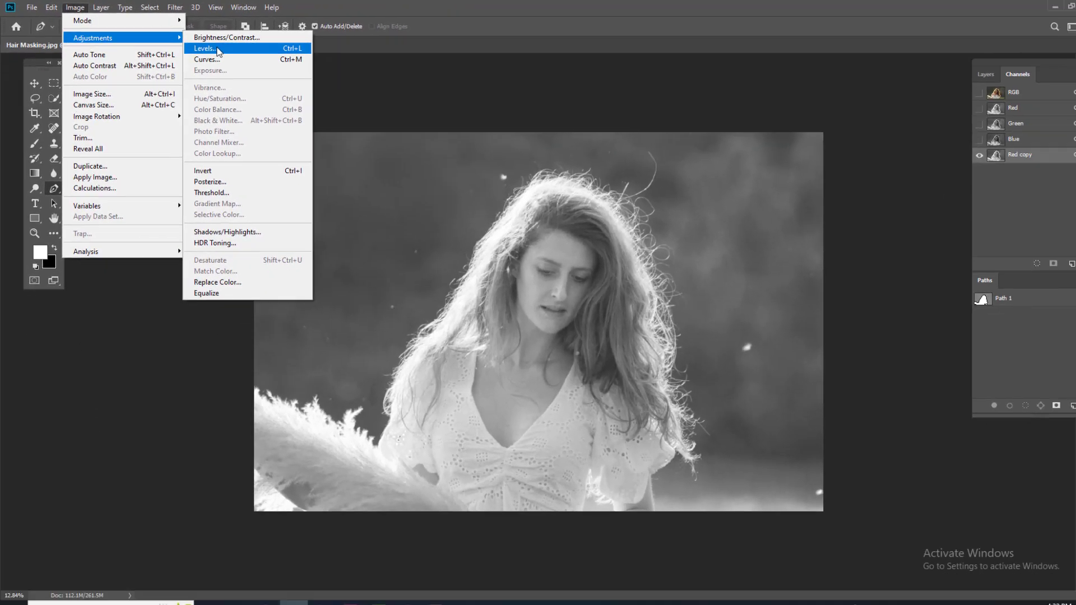
left_click(218, 52)
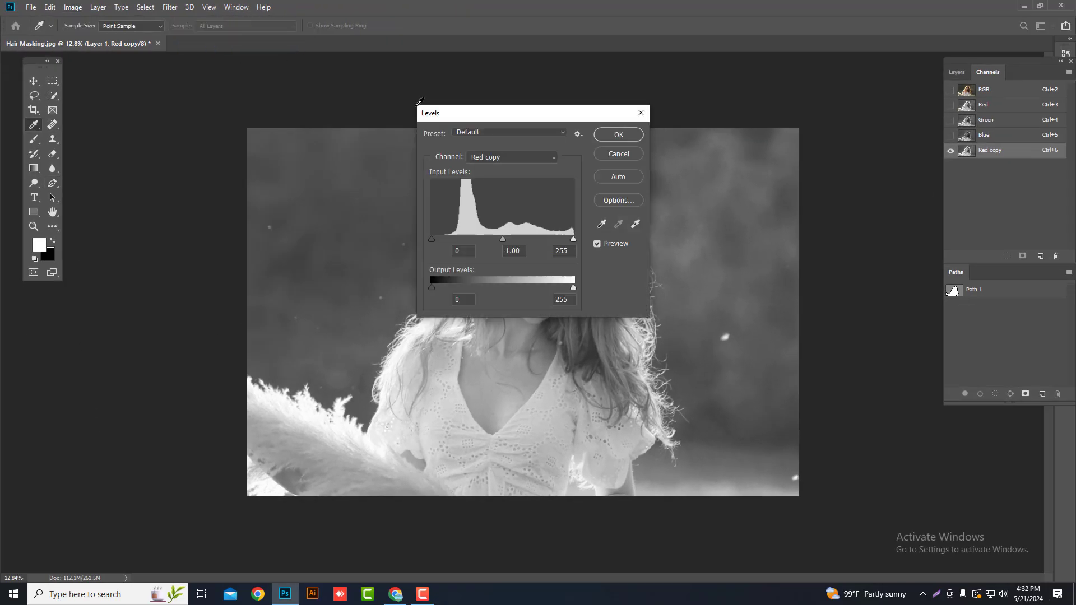
left_click_drag(567, 119, 290, 125)
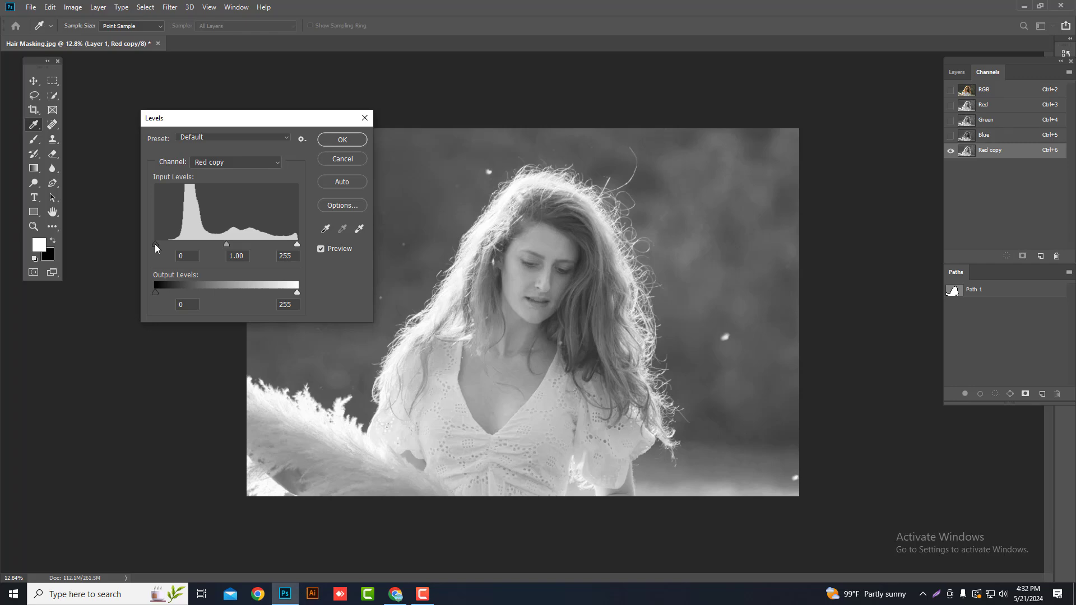
left_click_drag(155, 244, 170, 243)
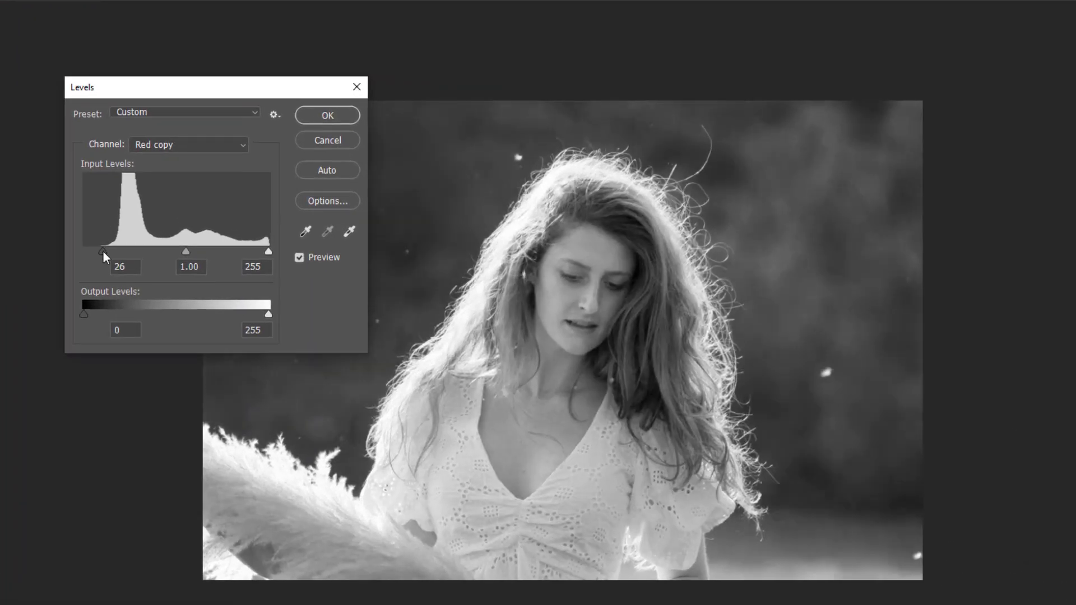
left_click_drag(103, 251, 119, 251)
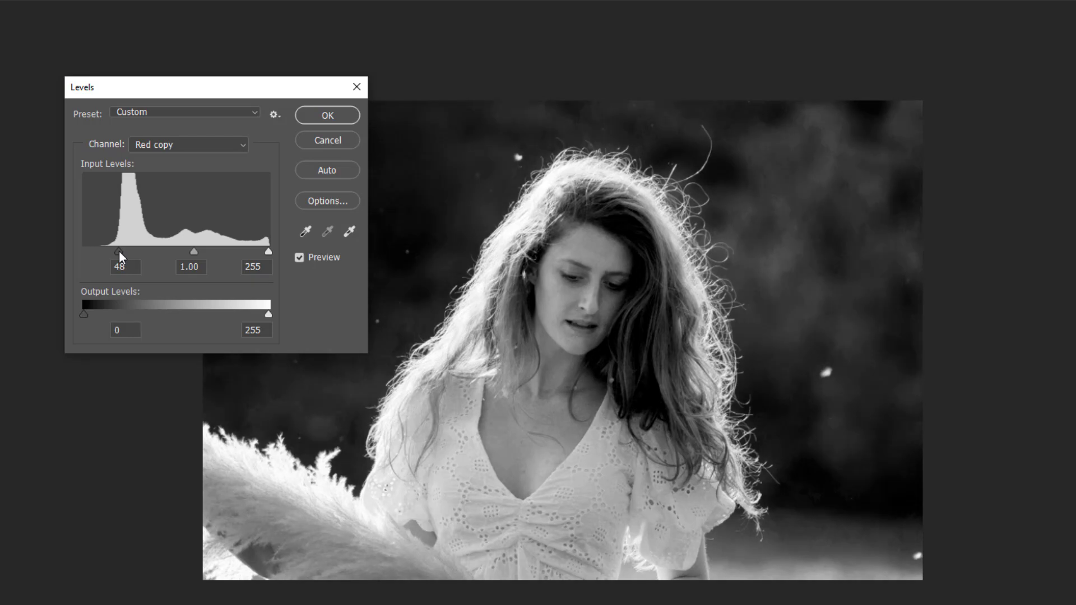
left_click_drag(120, 253, 127, 253)
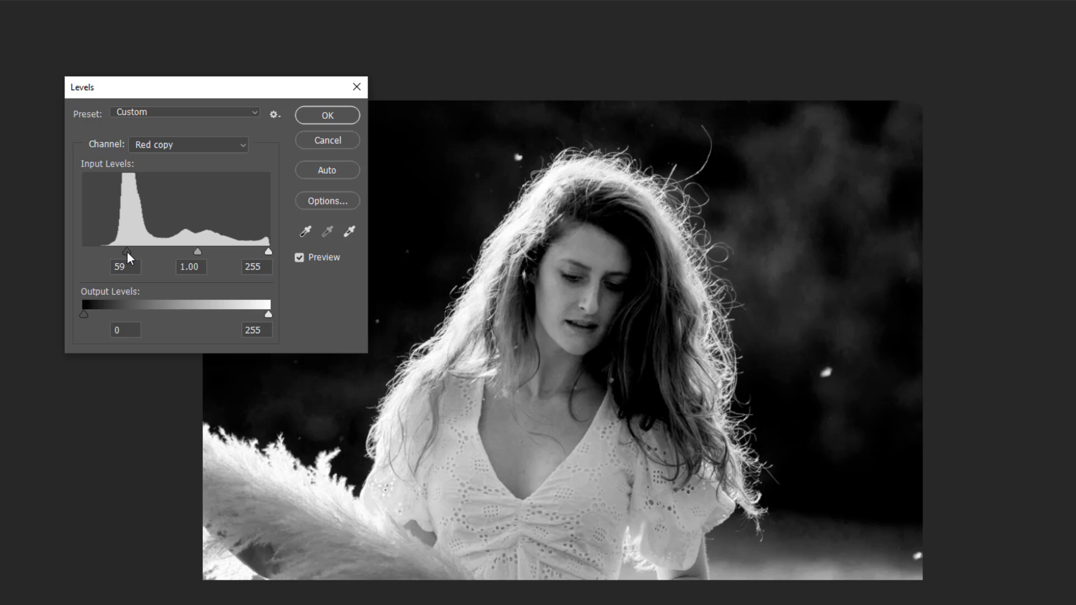
left_click_drag(128, 253, 144, 251)
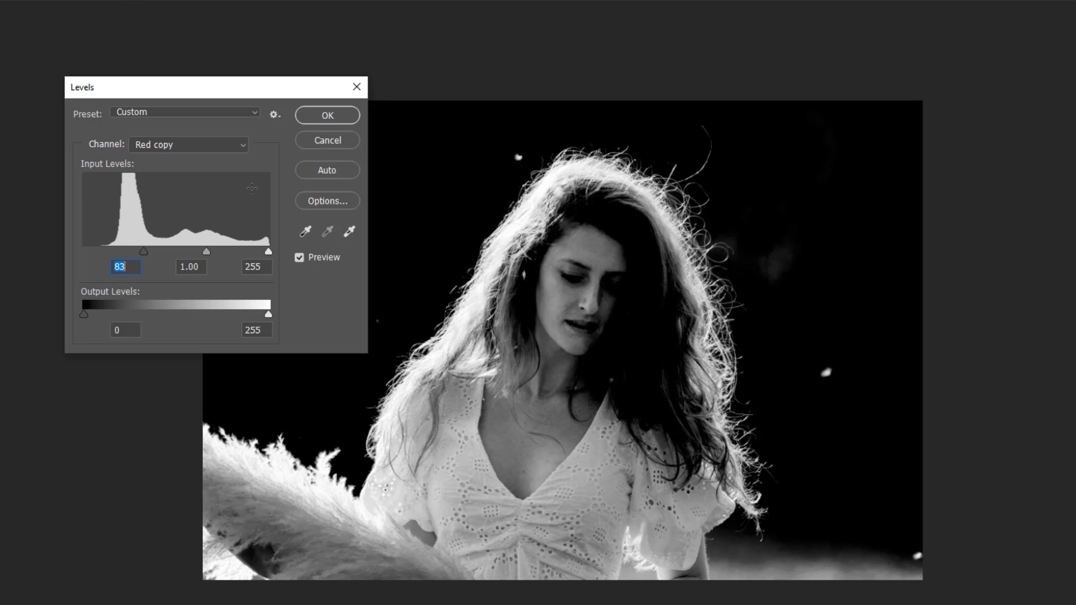
left_click(331, 117)
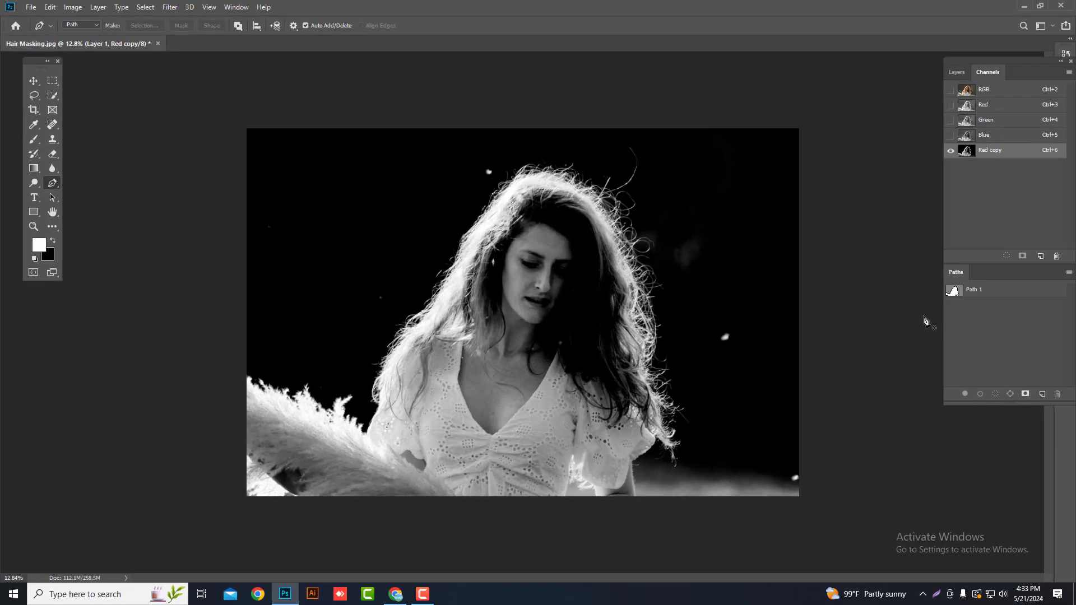
Step: Load the Red copy channel as a selection and delete that channel
left_click(970, 156, "ctrl")
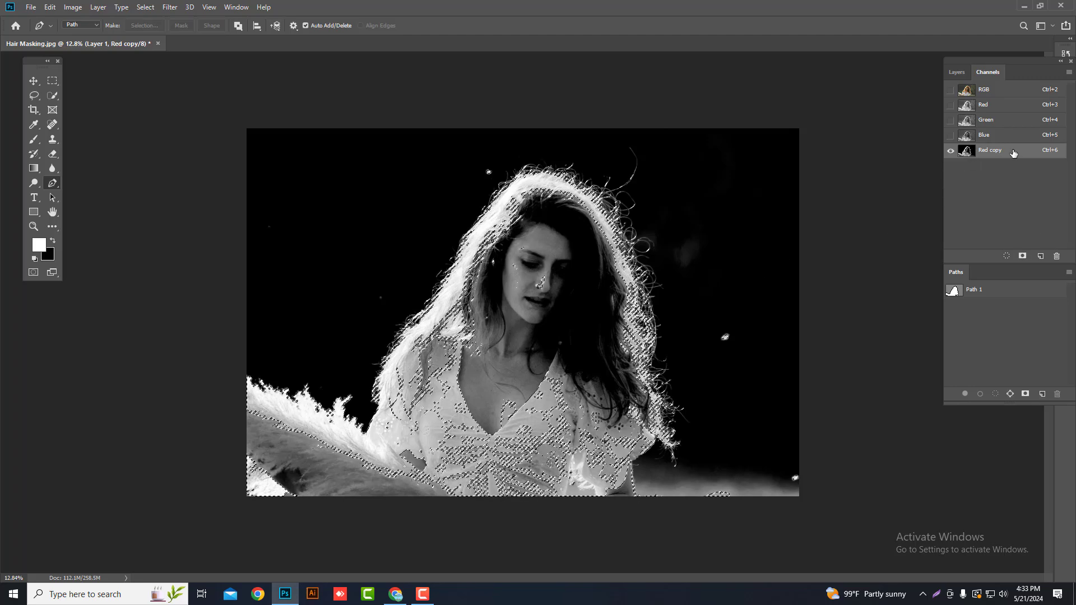
left_click_drag(1003, 150, 1057, 255)
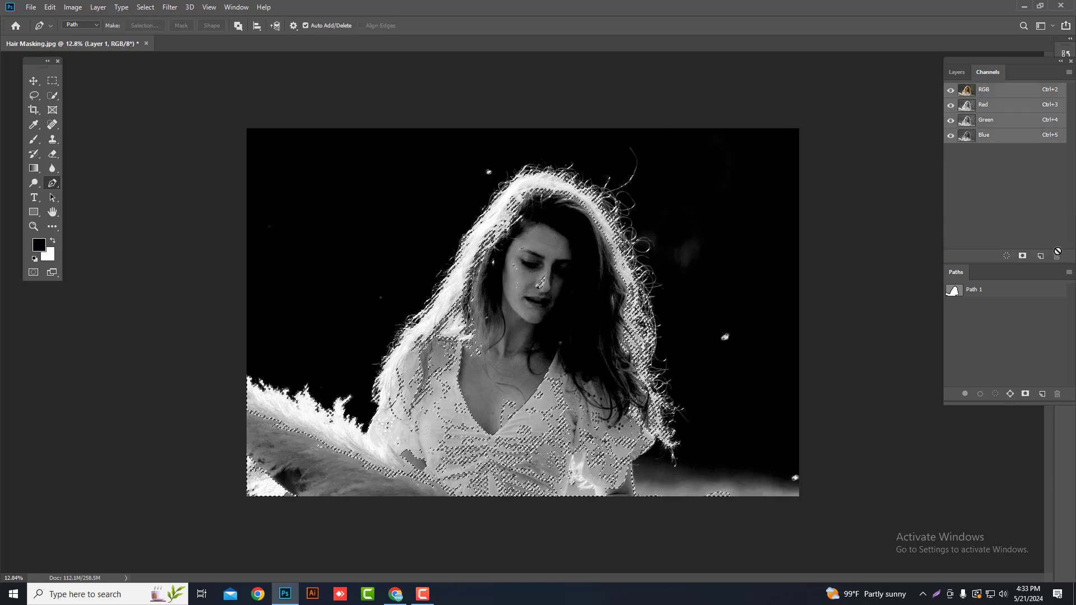
Step: Mask Layer 1 with the active selection, and add a Solid Color fill layer in 000000 directly above the Background
left_click(956, 73)
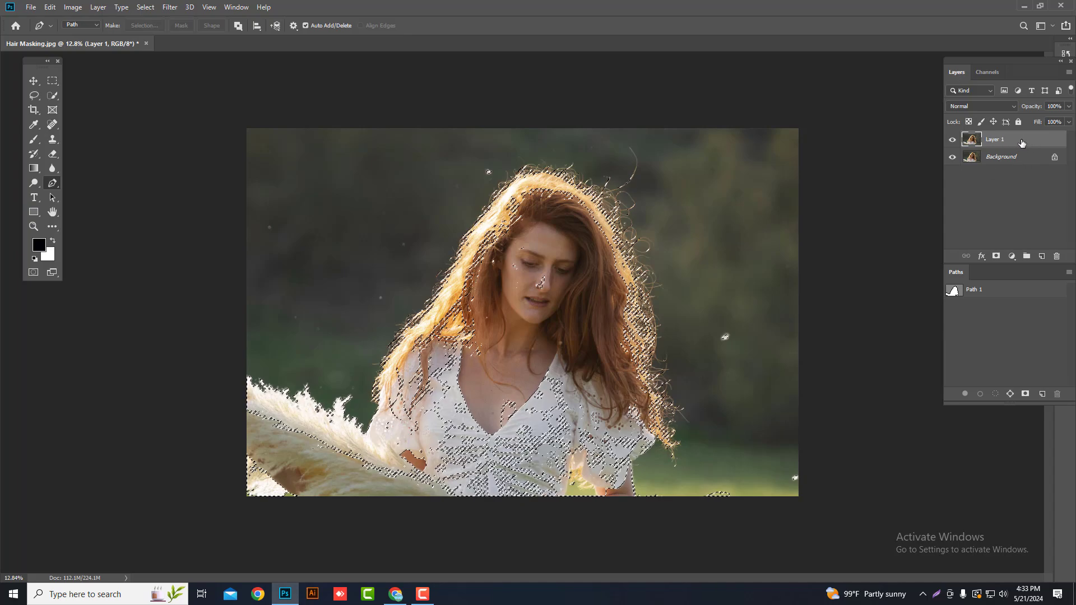
left_click(997, 258)
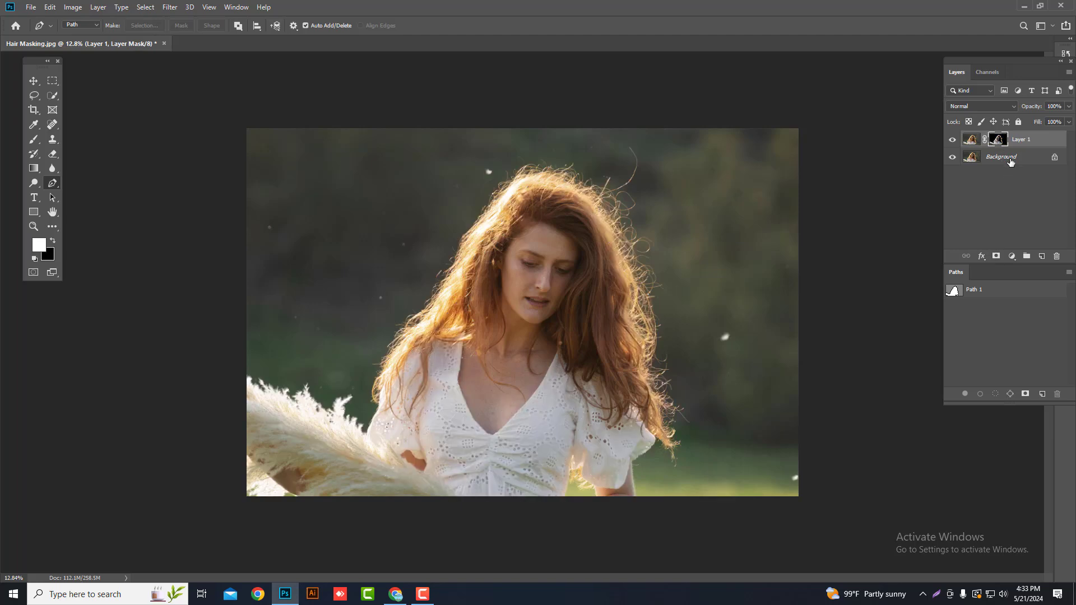
left_click(1010, 157)
left_click(1012, 256)
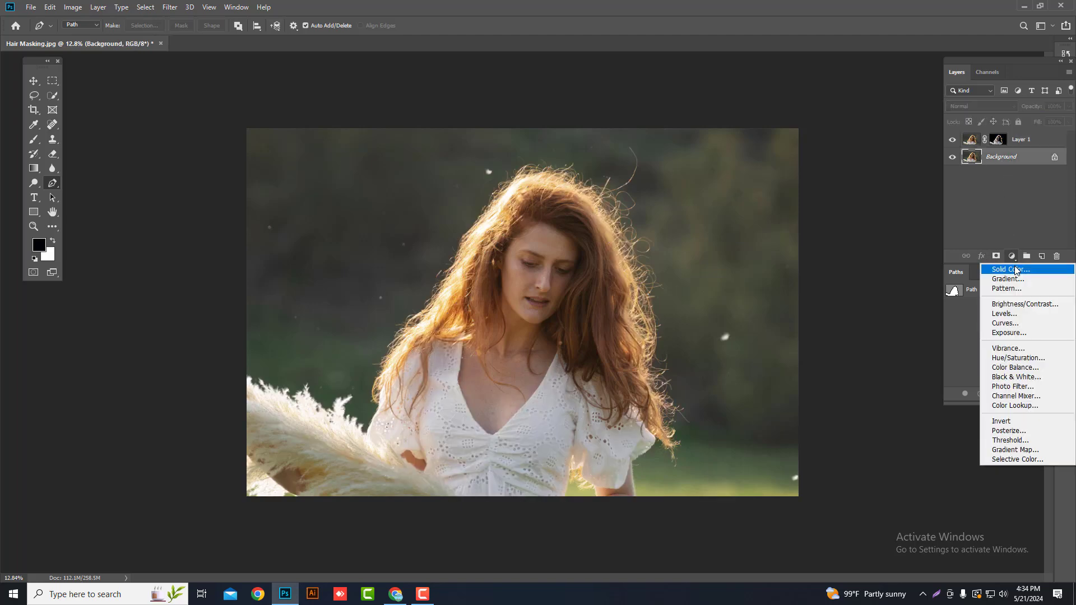
left_click(1011, 270)
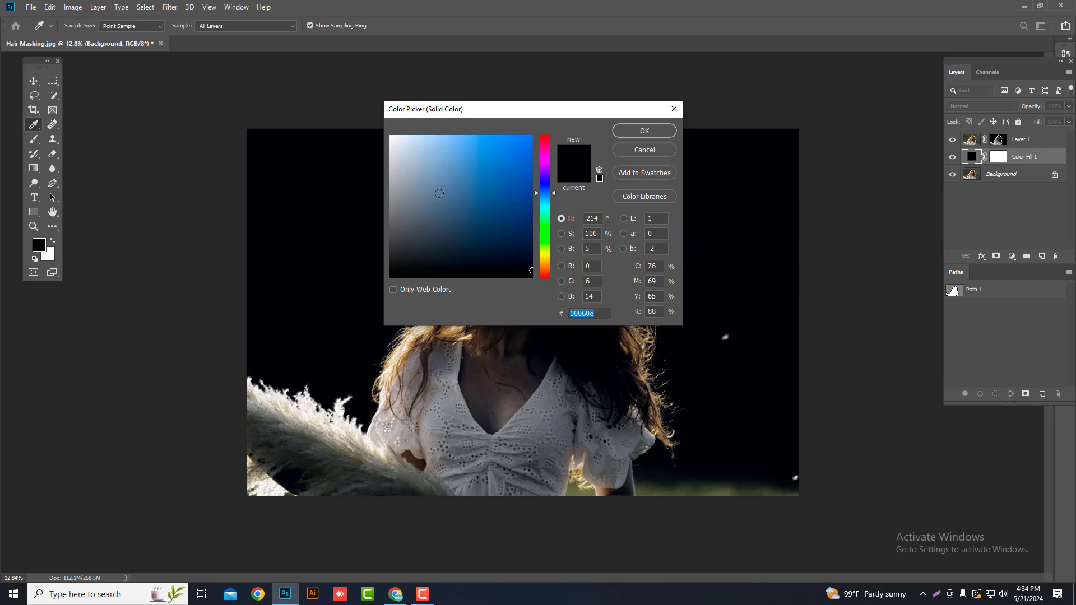
type("000000")
left_click(651, 134)
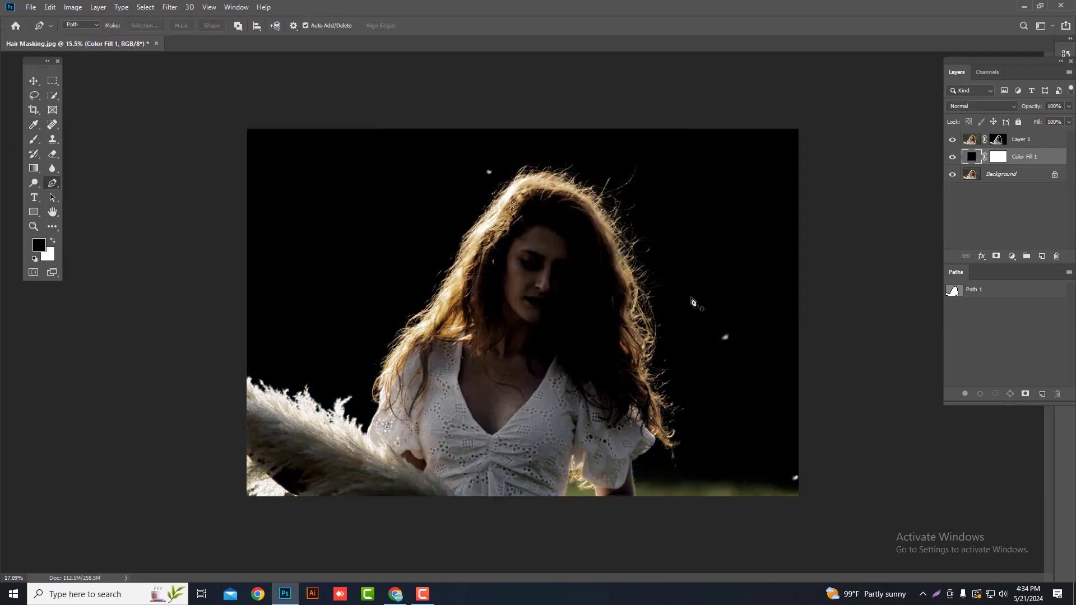
Step: Load Path 1 as a selection and feather it by a radius of 0.5 pixels
scroll(679, 299, "up", 3)
scroll(524, 334, "down", 5)
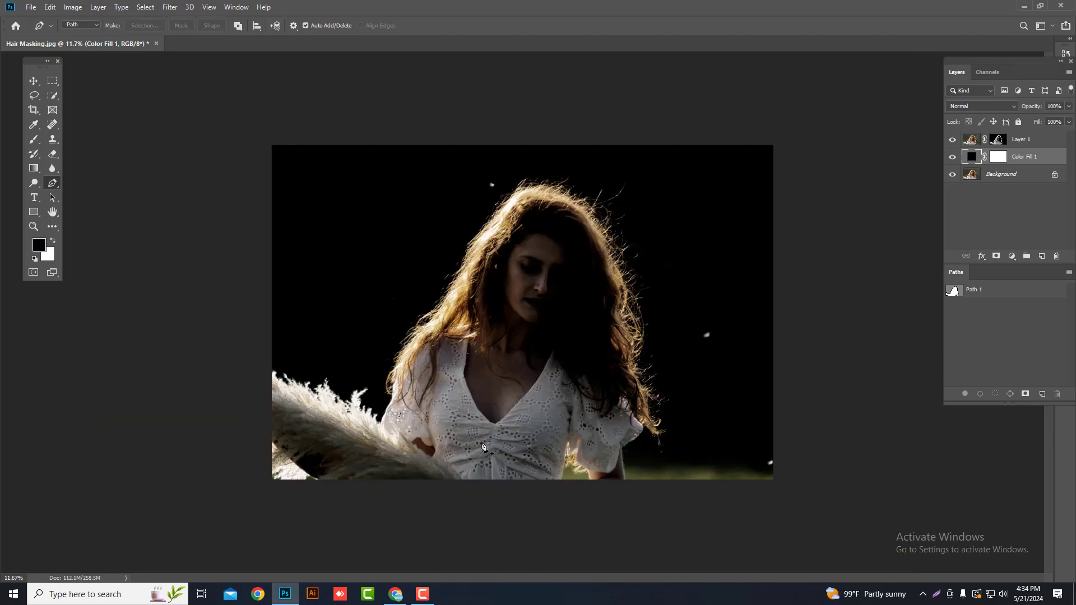
left_click(991, 292)
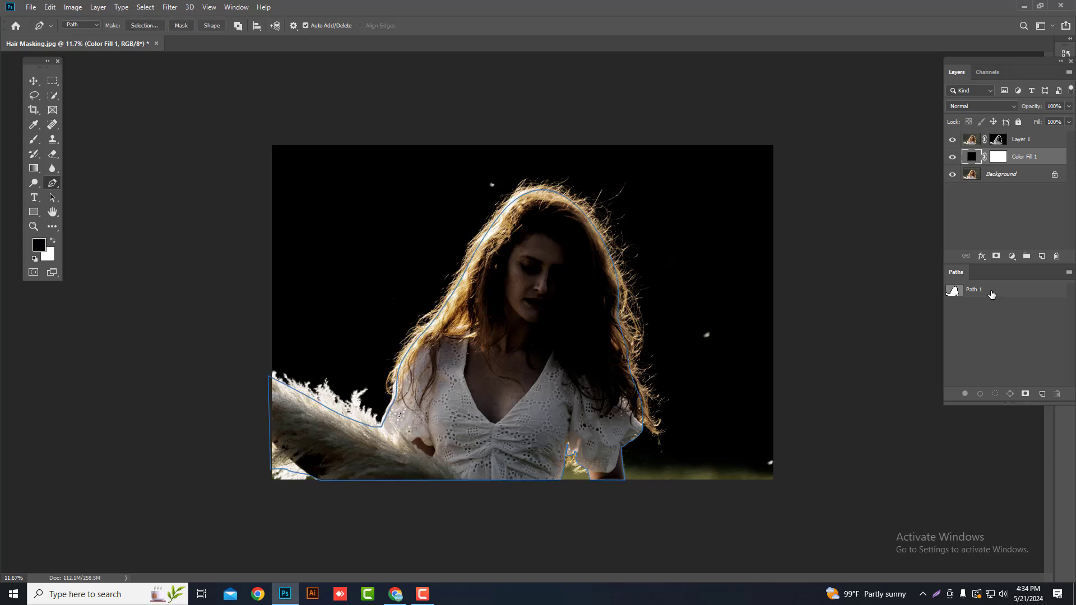
left_click(955, 291, "ctrl")
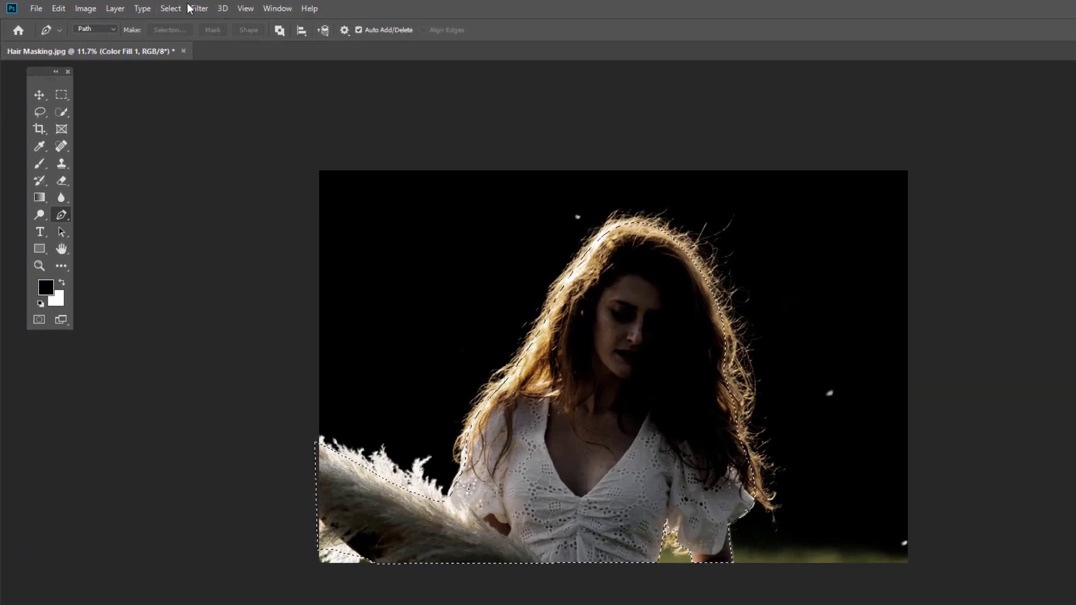
left_click(171, 9)
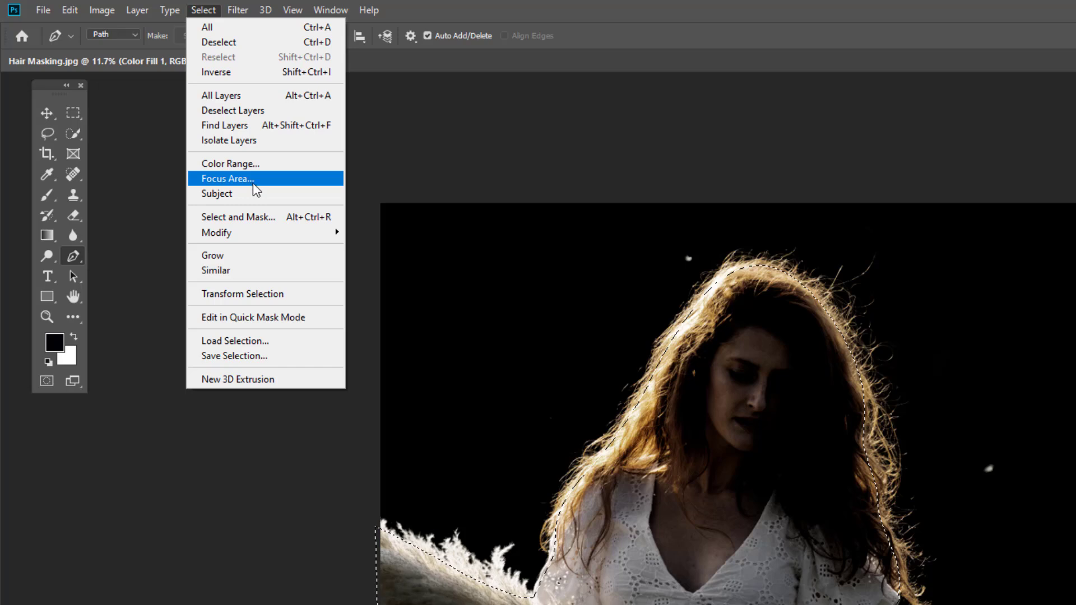
mouse_move(250, 238)
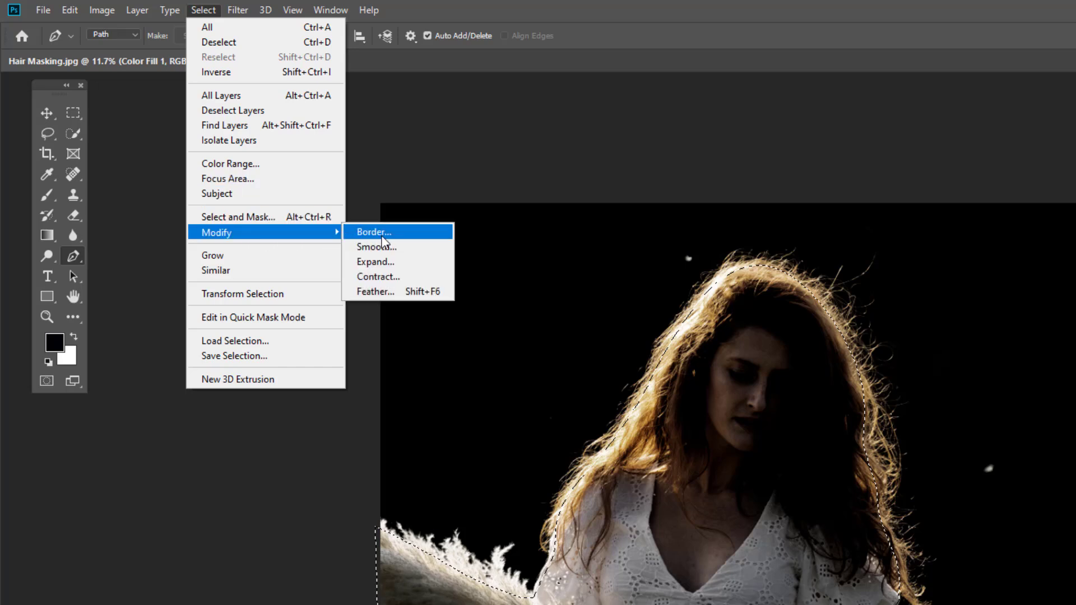
left_click(383, 296)
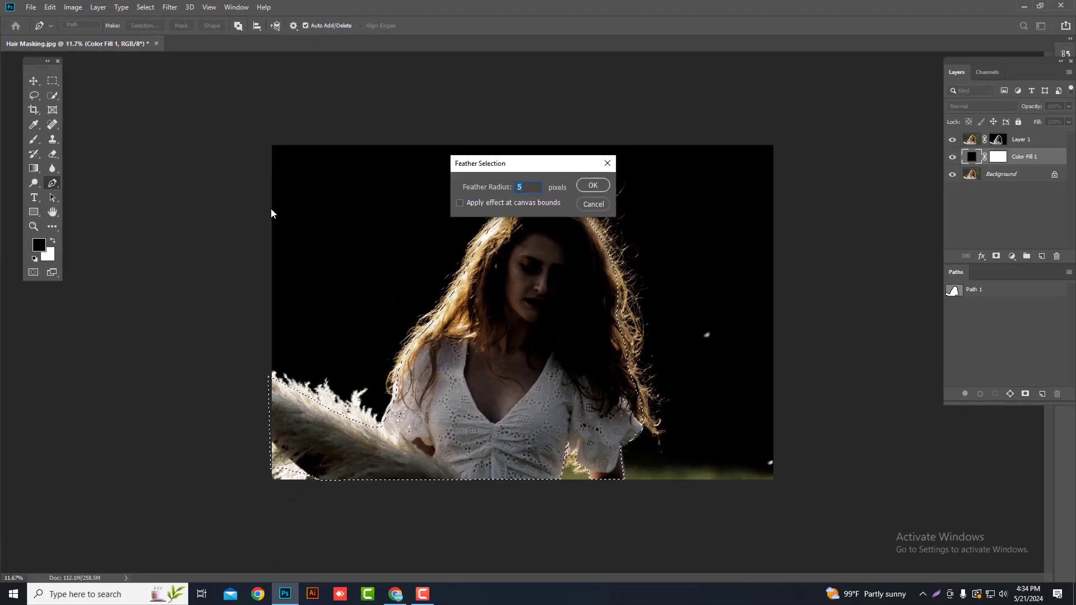
type(".5")
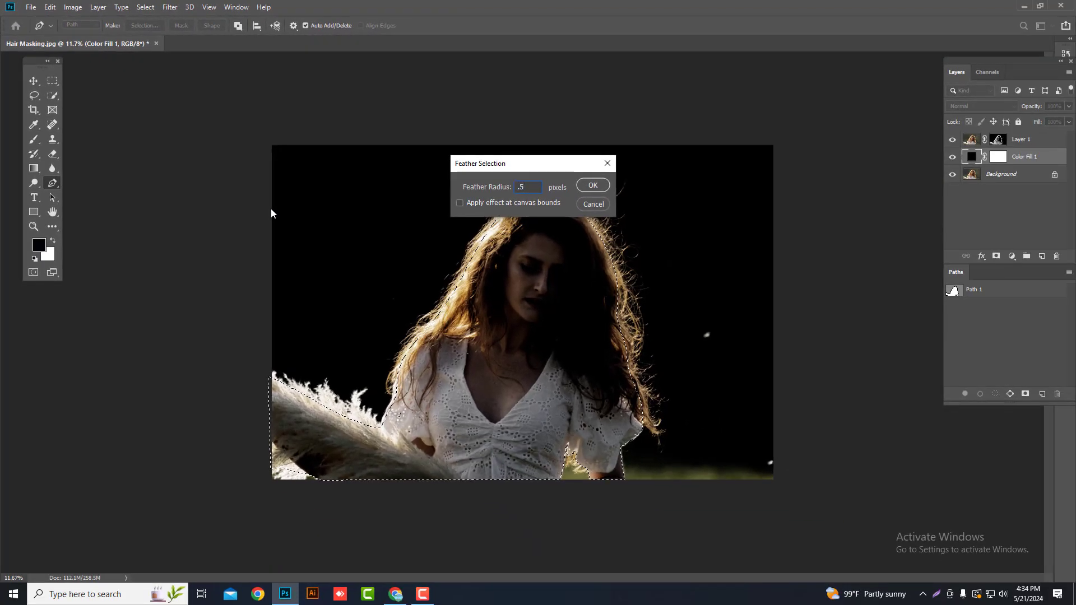
key("Return")
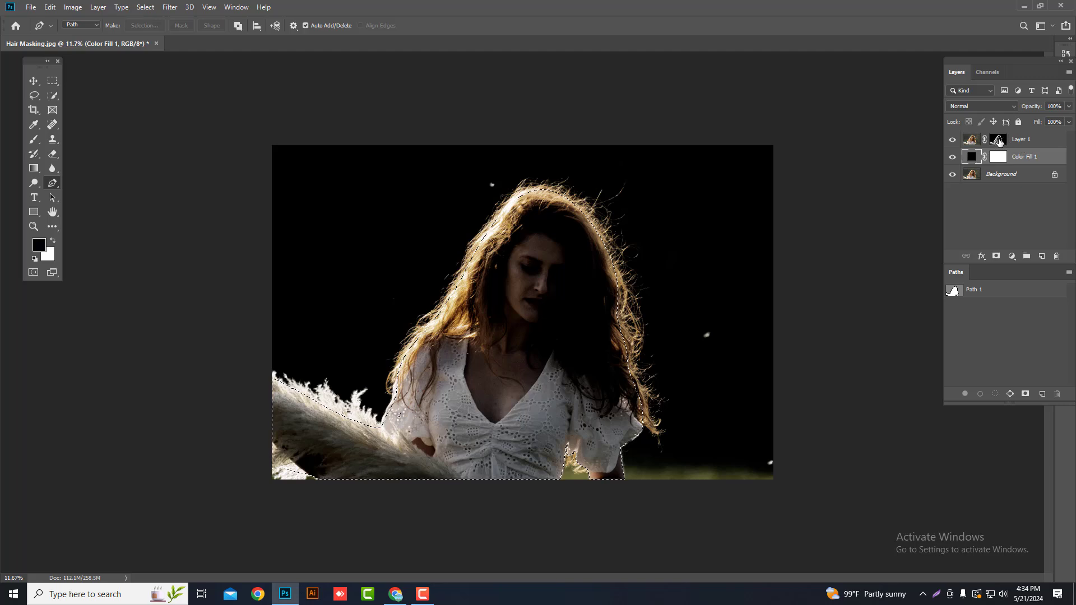
Step: Fill the selected area of Layer 1's mask with white and deselect
left_click(999, 142)
key("x")
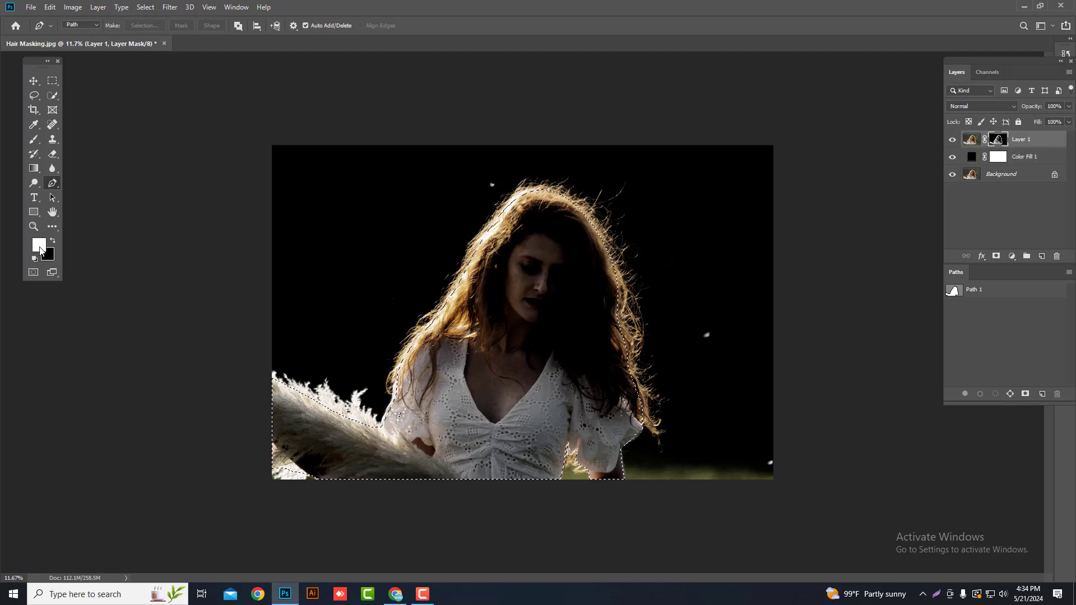
key("alt+BackSpace")
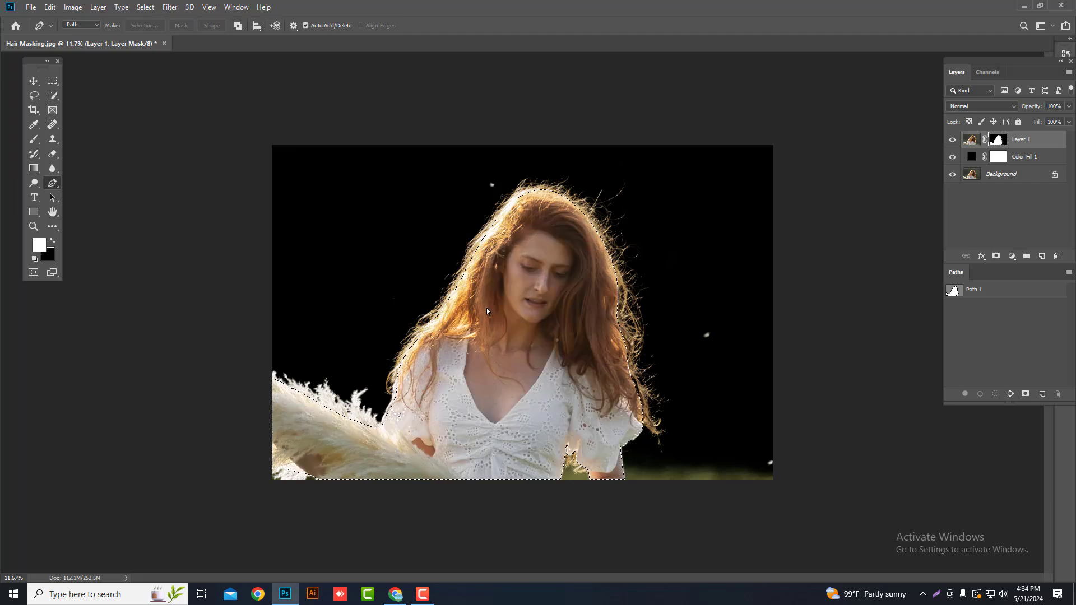
key("ctrl+d")
scroll(526, 285, "up", 5)
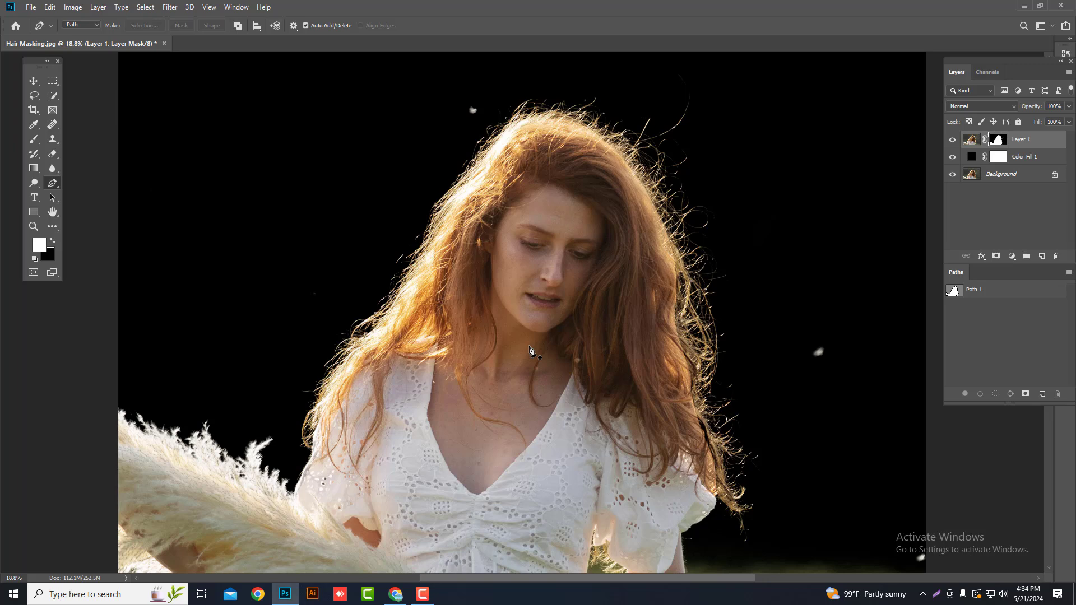
scroll(529, 351, "down", 3)
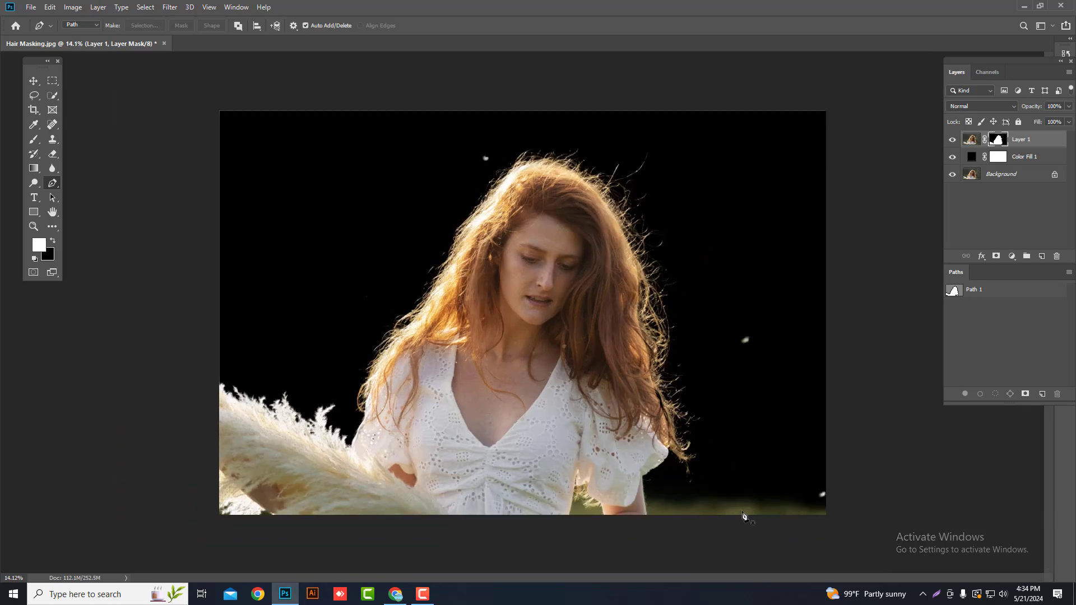
Step: Display Layer 1's mask on its own and examine the hair edges for grey areas
left_click(1001, 141, "alt")
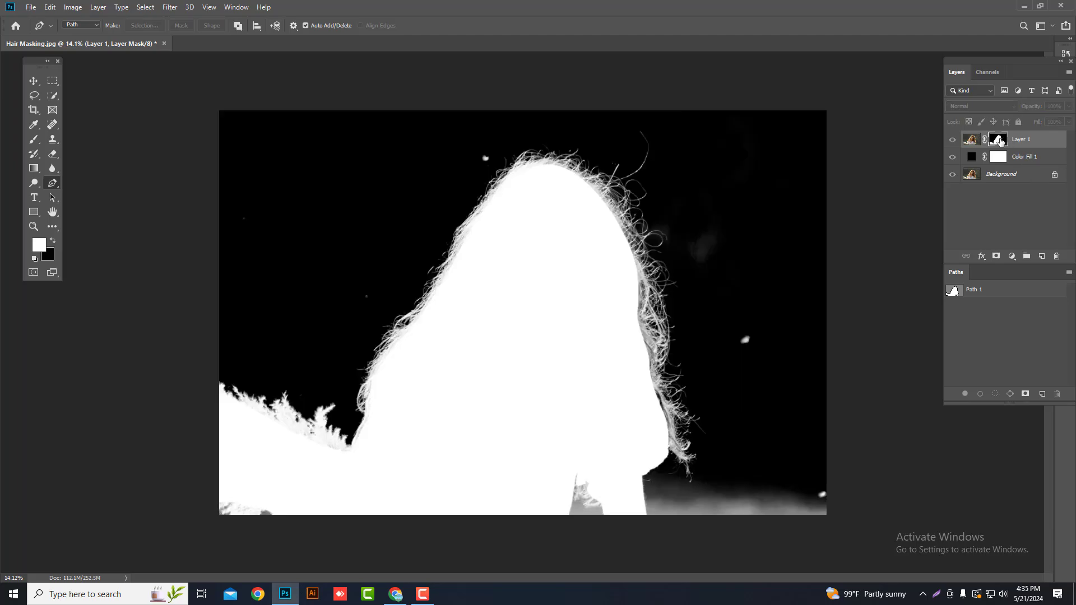
scroll(686, 236, "up", 3)
scroll(687, 236, "up", 1)
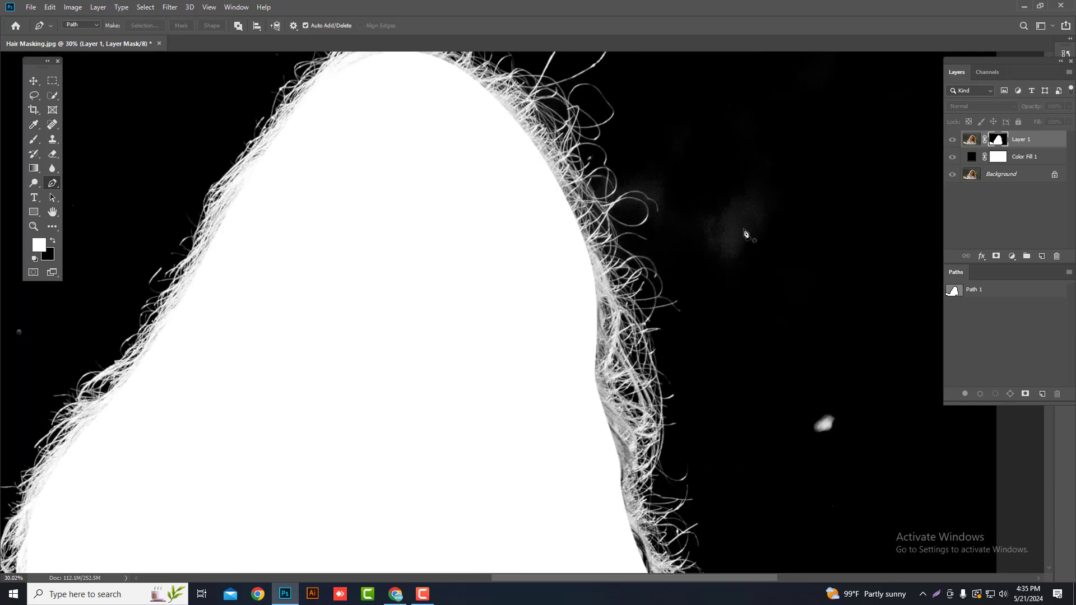
scroll(745, 234, "down", 4)
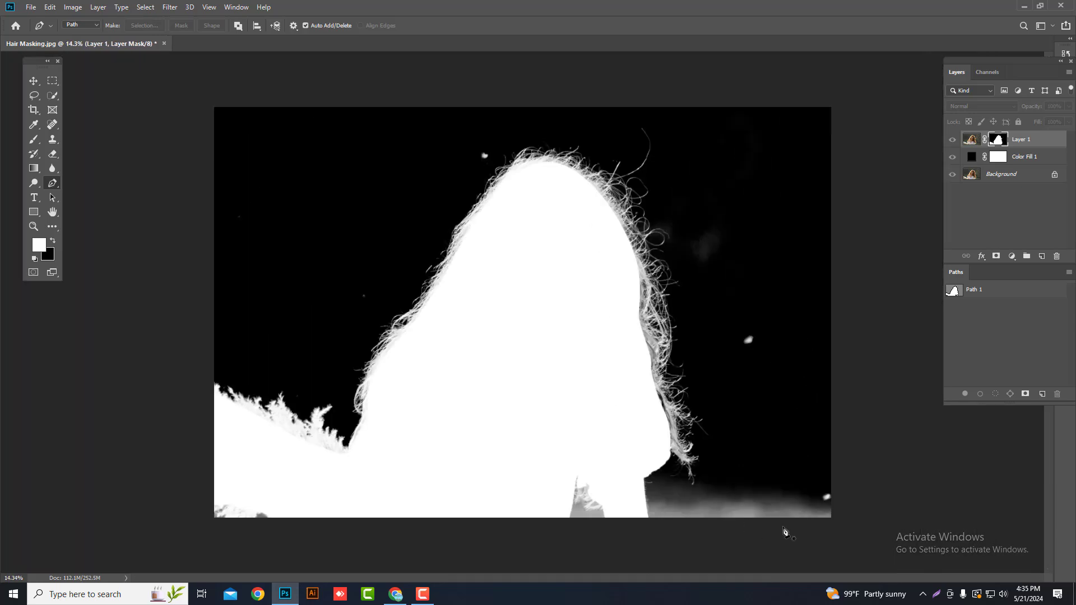
left_click(964, 291)
scroll(701, 247, "up", 8)
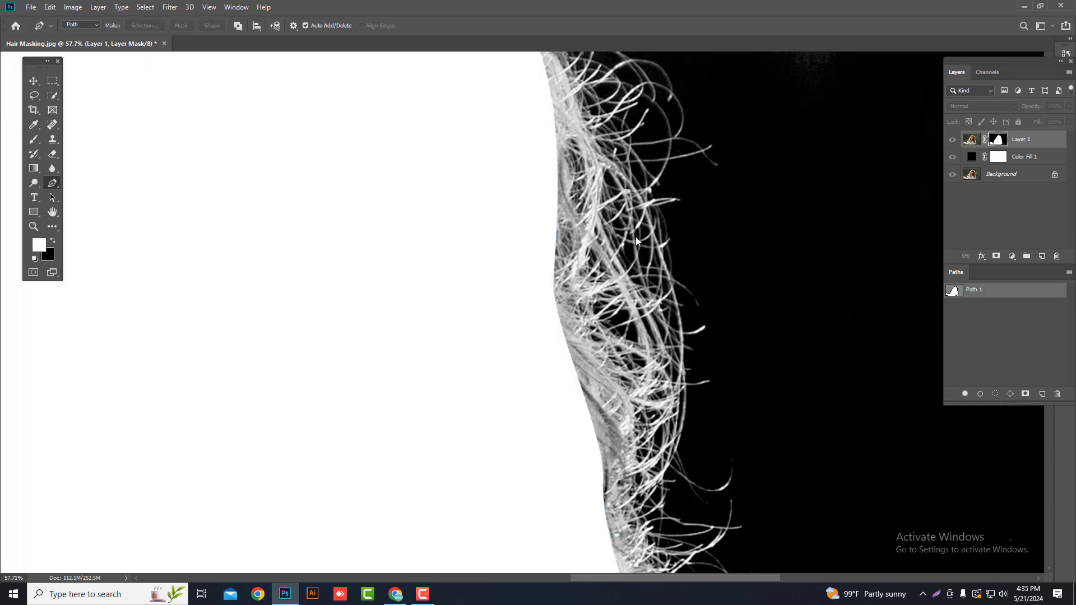
scroll(638, 242, "down", 5)
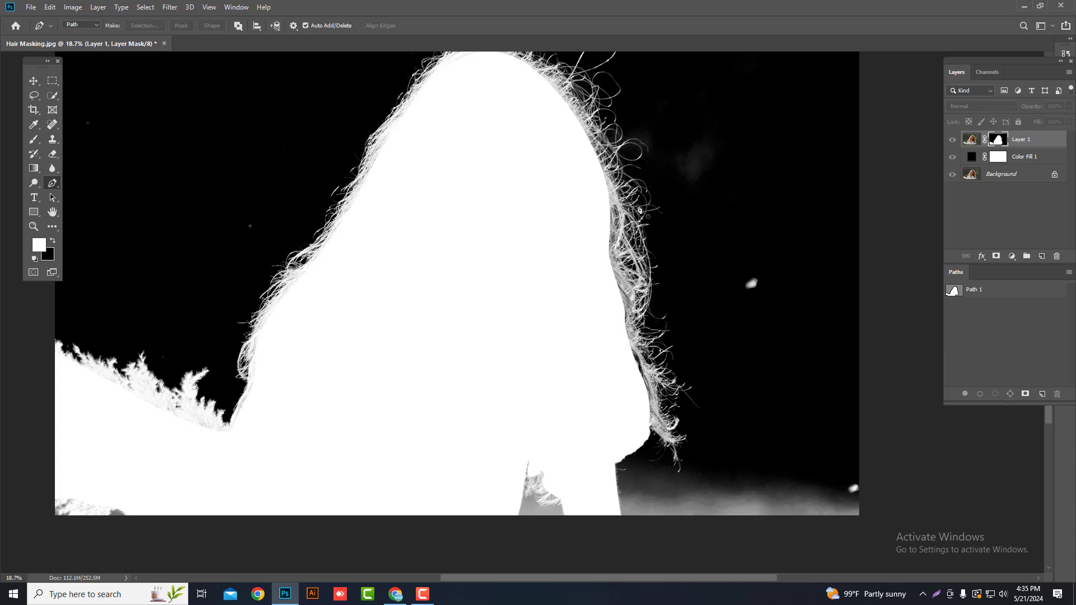
Step: Set up the Dodge tool with the range at Highlights and the exposure at 30%
left_click(34, 182)
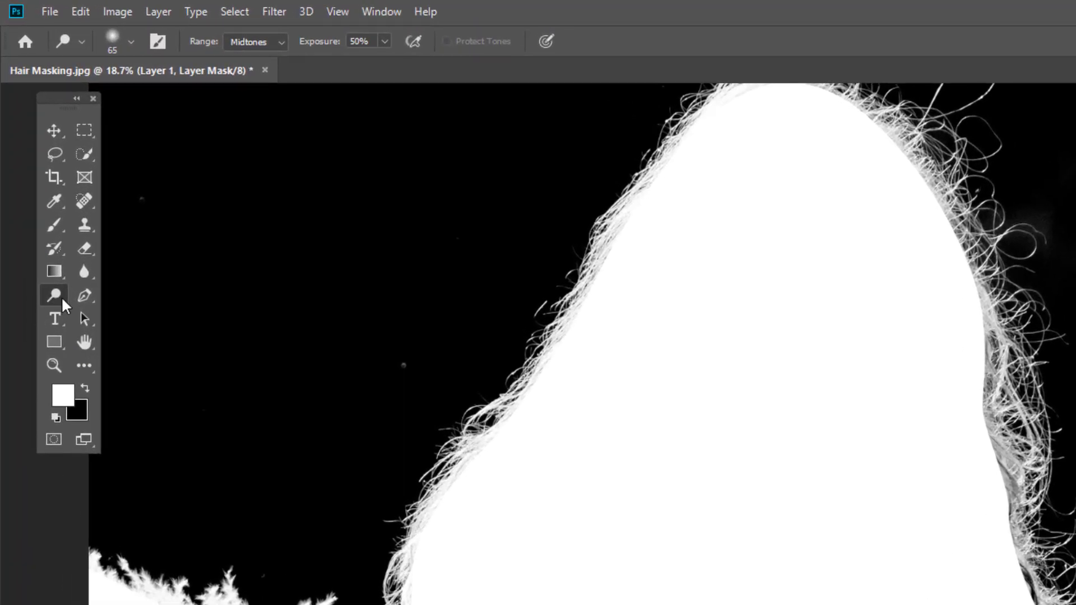
right_click(61, 300)
left_click(130, 298)
left_click(256, 43)
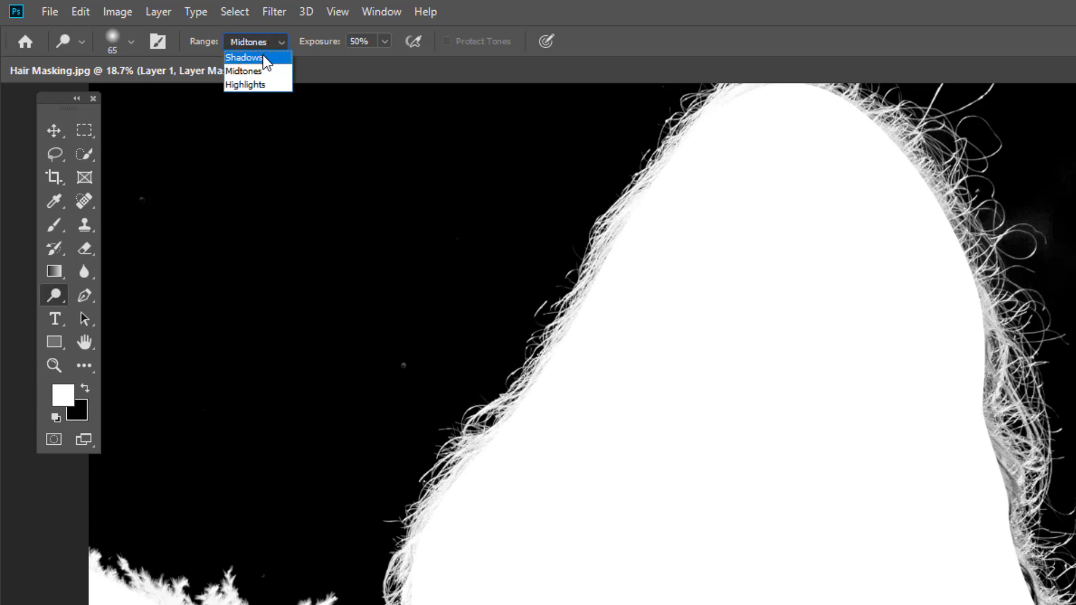
left_click(268, 86)
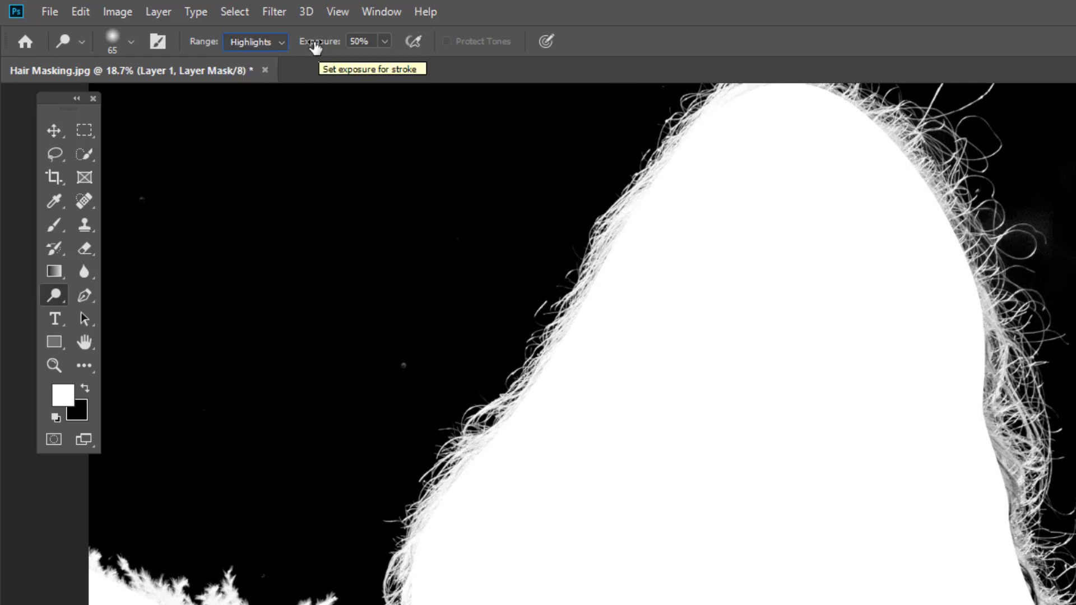
left_click(316, 48)
type("3")
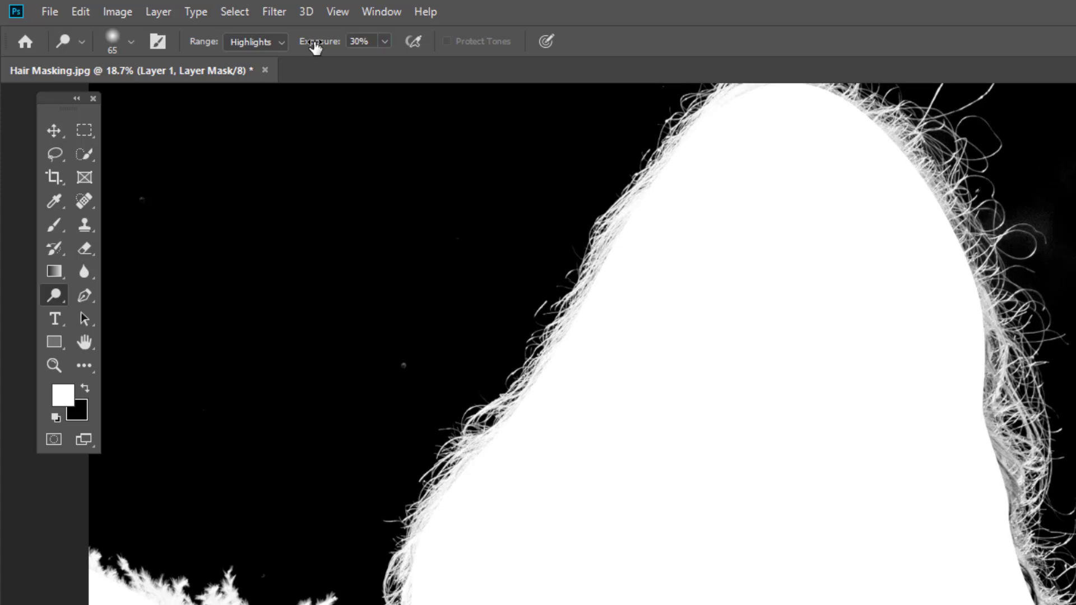
Step: Dodge the grey hair strands in the mask along the right side of the woman's hair with a large brush
mouse_move(873, 305)
left_mouse_down()
mouse_move(903, 322)
mouse_move(830, 258)
left_mouse_up()
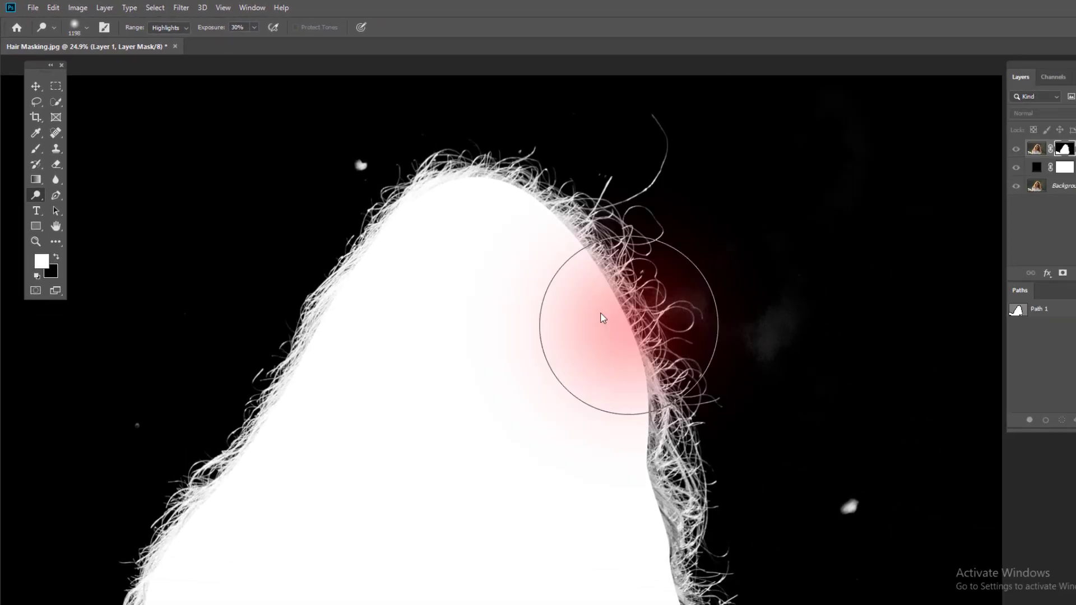
left_click_drag(601, 319, 553, 318)
left_click_drag(577, 224, 661, 437)
left_click_drag(678, 457, 594, 313)
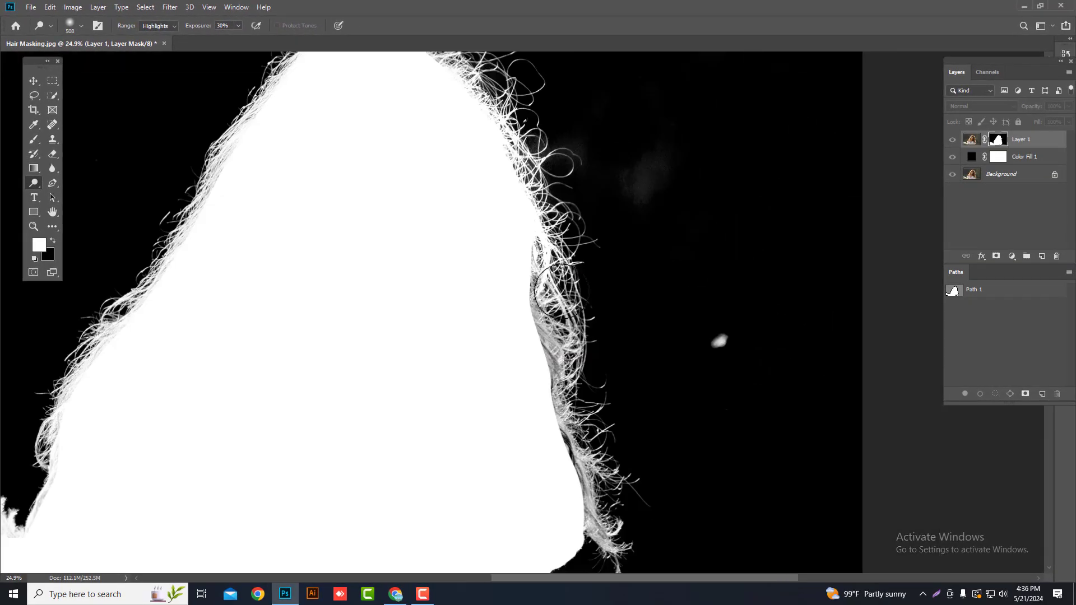
right_click(594, 312)
left_click(522, 227)
left_click_drag(522, 226, 540, 226)
mouse_move(547, 247)
left_mouse_down()
mouse_move(575, 371)
mouse_move(560, 448)
mouse_move(523, 333)
left_mouse_up()
left_click_drag(536, 345, 557, 379)
left_click_drag(535, 273, 552, 424)
mouse_move(547, 393)
left_mouse_down()
mouse_move(493, 132)
mouse_move(592, 256)
left_mouse_up()
Step: Dodge the mask along the left side of the hair and over the tips of the pampas grass
mouse_move(559, 233)
left_mouse_down()
mouse_move(407, 233)
mouse_move(277, 456)
mouse_move(404, 247)
mouse_move(334, 380)
left_mouse_up()
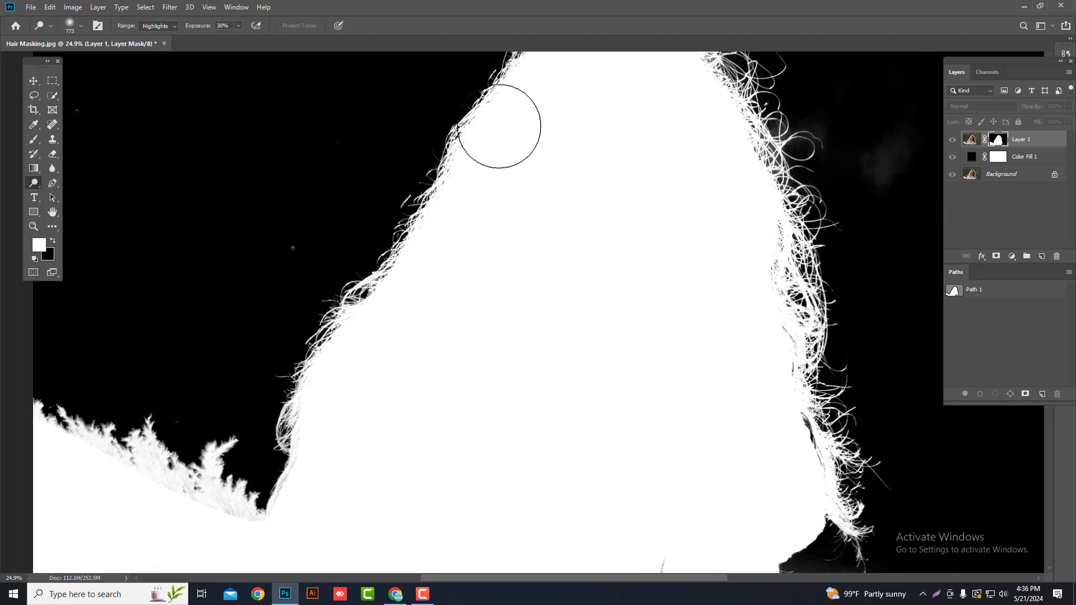
mouse_move(318, 448)
left_mouse_down()
mouse_move(278, 531)
mouse_move(175, 484)
mouse_move(210, 449)
mouse_move(175, 446)
left_mouse_up()
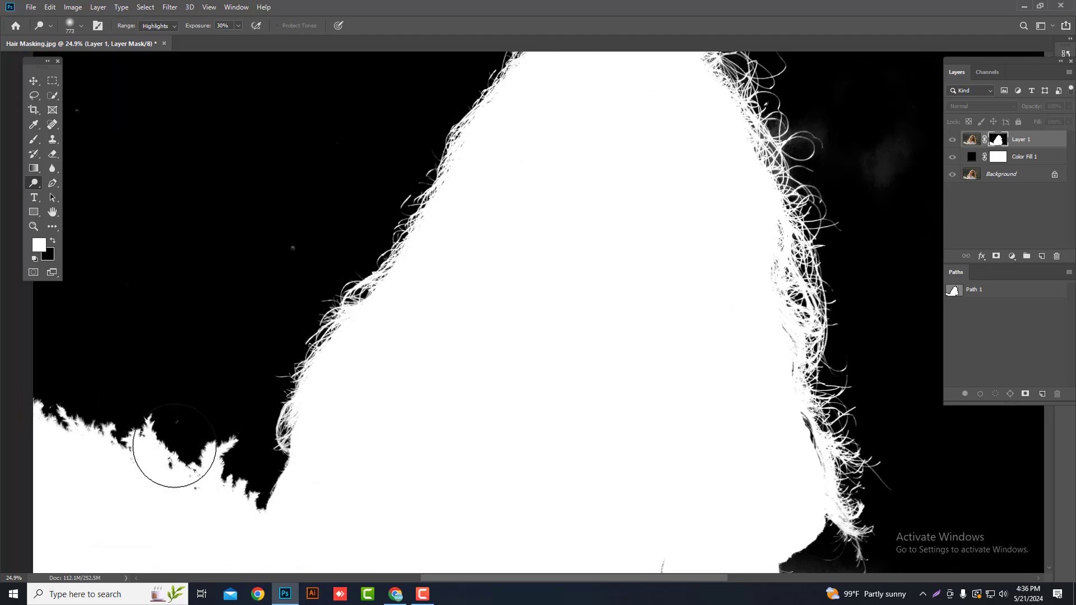
scroll(768, 358, "down", 1)
scroll(610, 454, "down", 2)
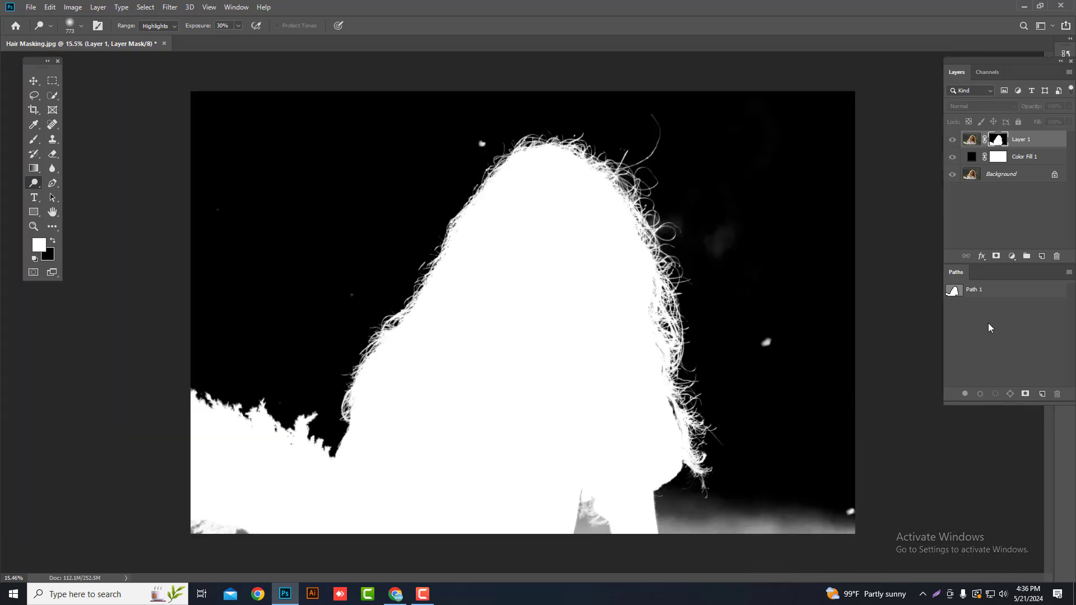
Step: Load Path 1 as a selection, invert it, and set up a soft black brush about 1035 px wide
left_click(955, 294, "ctrl")
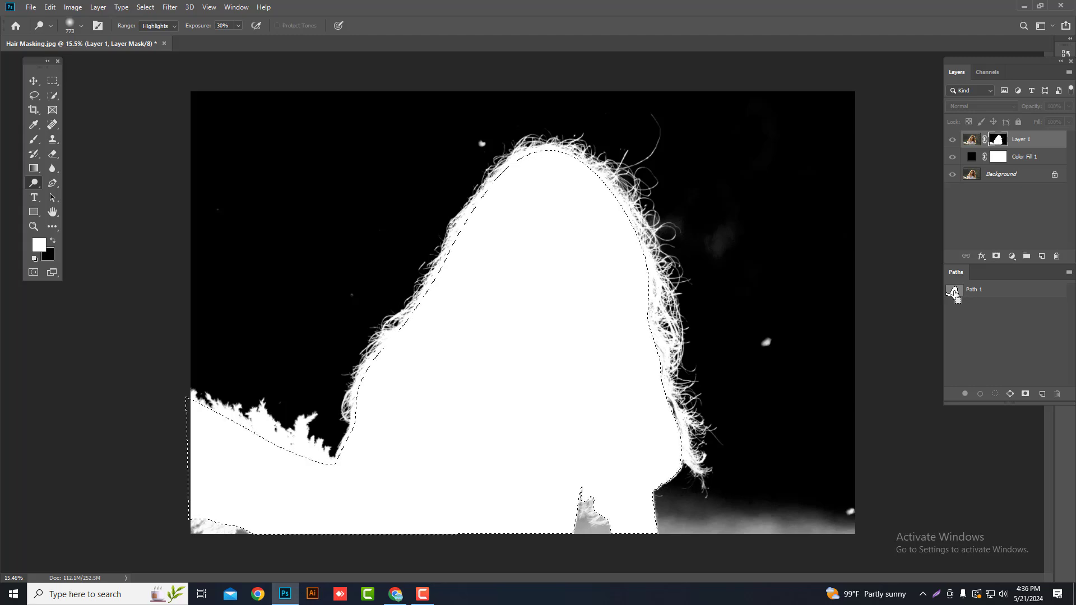
key("ctrl+shift+i")
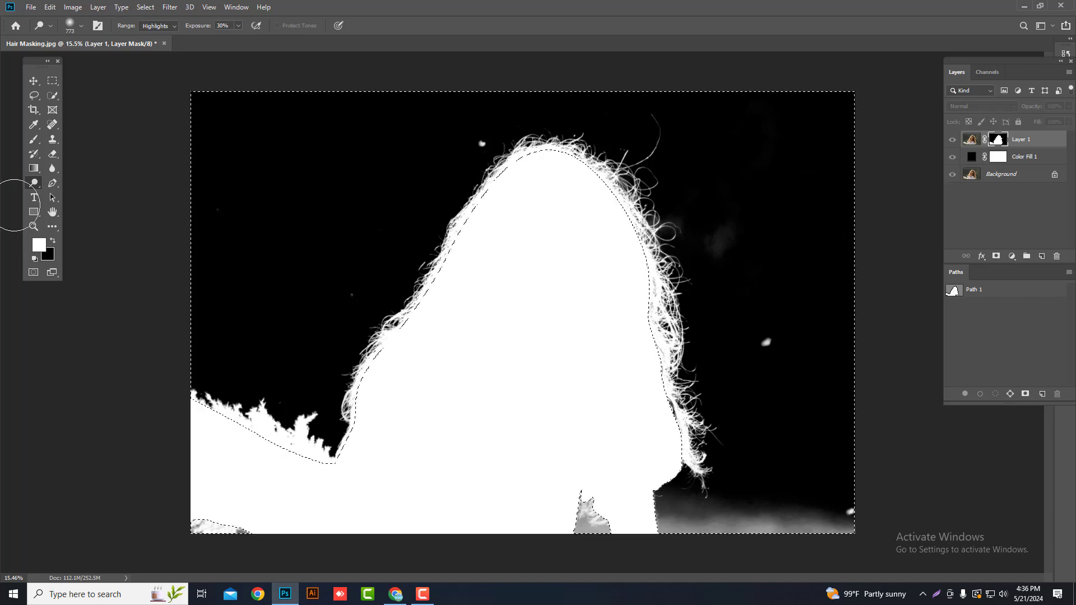
left_click(33, 141)
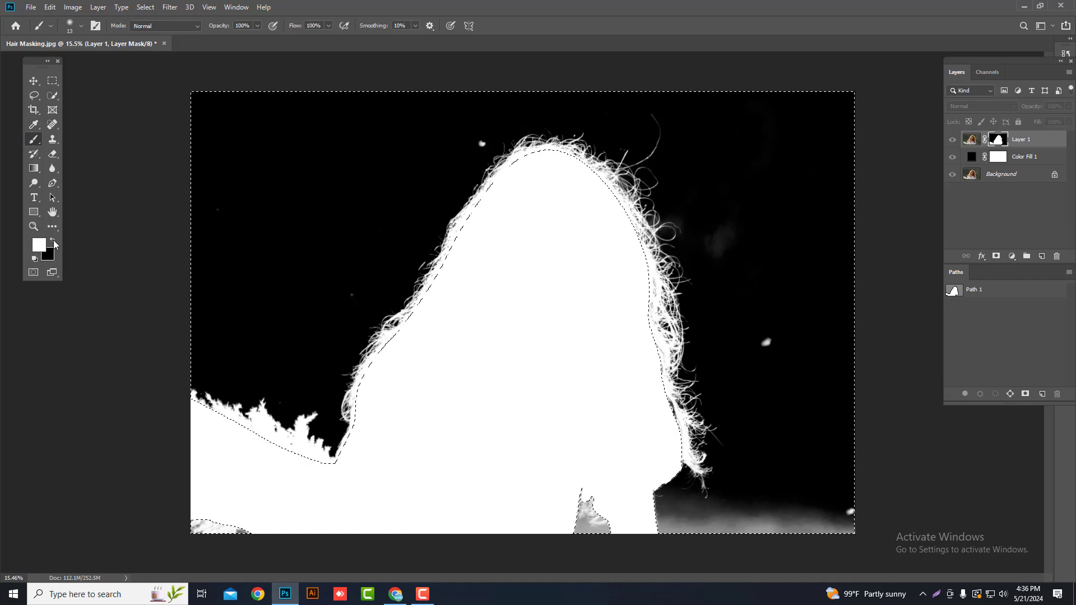
left_click(54, 242)
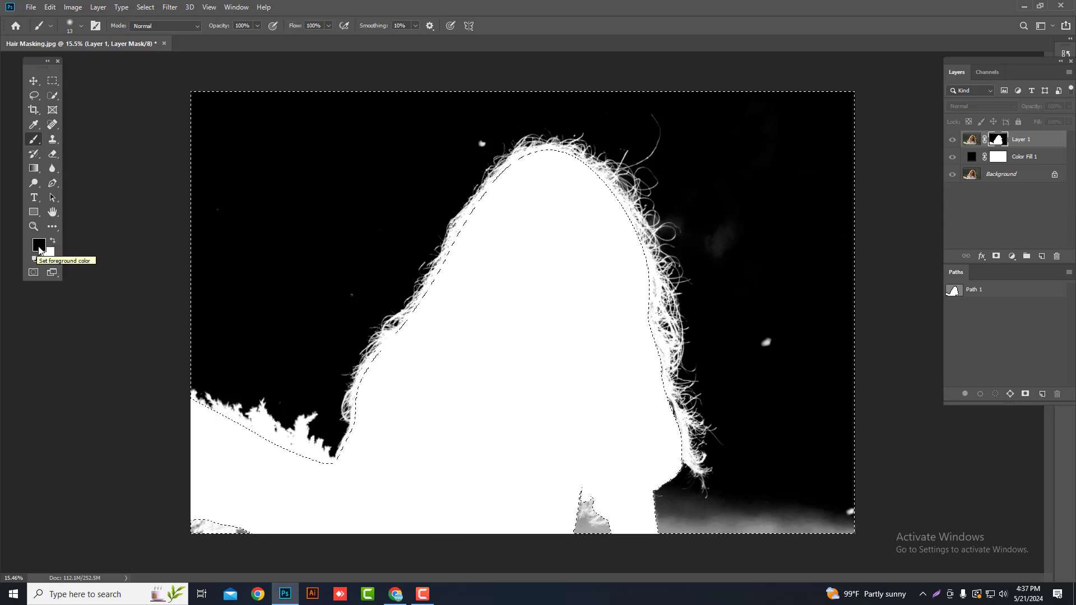
left_click_drag(453, 297, 499, 321)
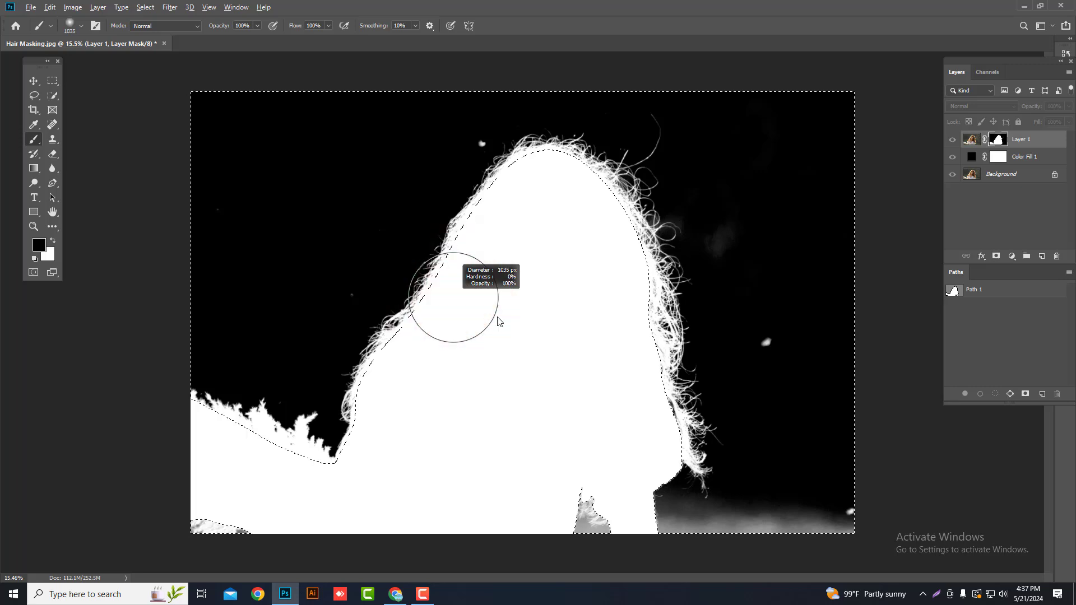
Step: Paint the grey haze and white spot in the mask's lower-right background solid black, reducing the brush to 600 px near the arm
scroll(711, 509, "up", 3)
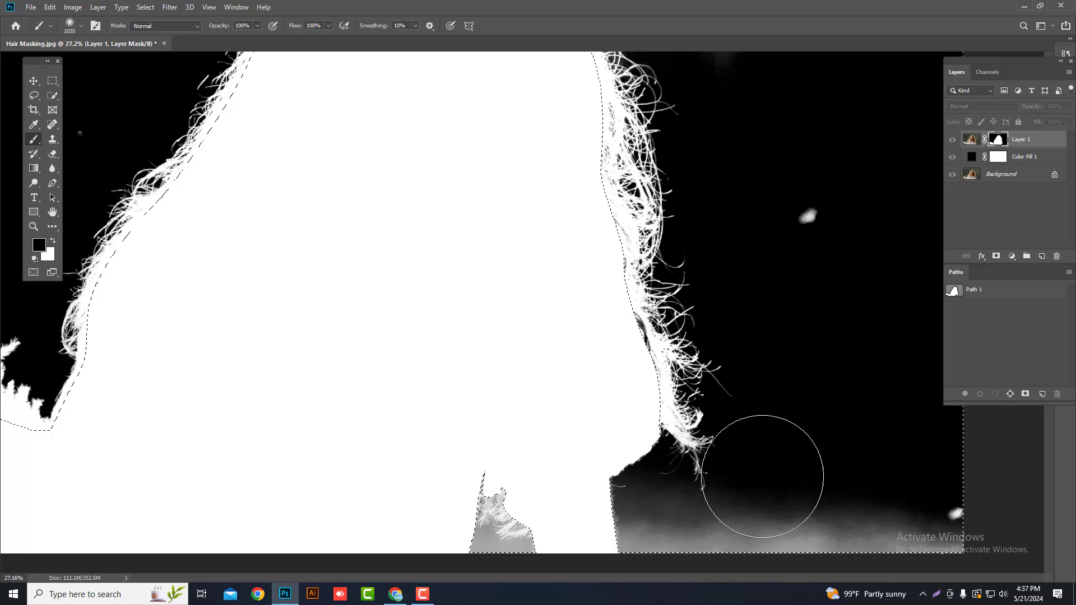
scroll(762, 477, "up", 3)
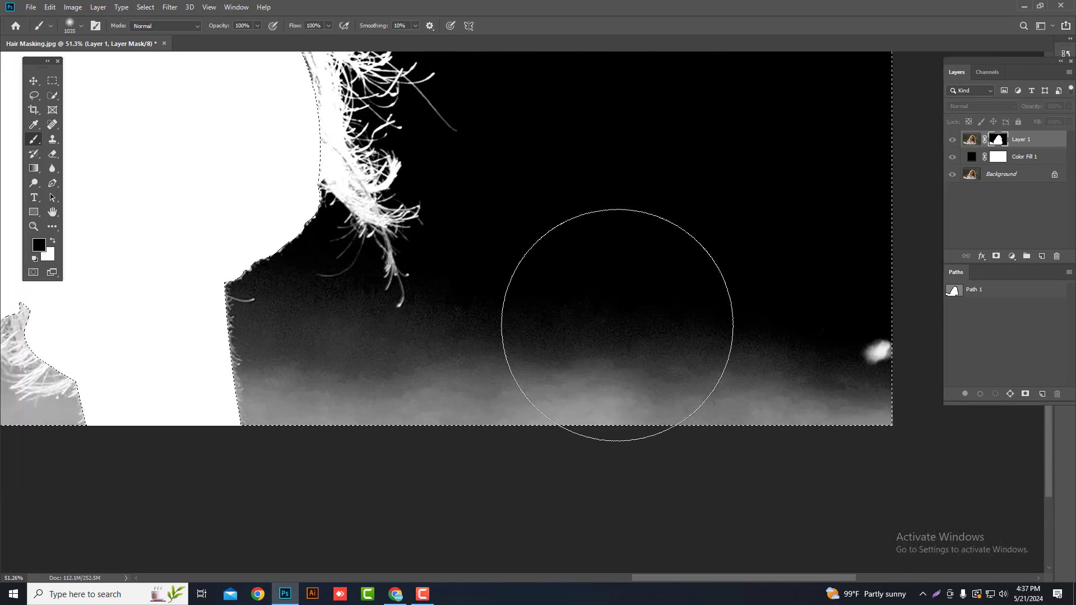
key("[")
mouse_move(693, 395)
left_mouse_down()
mouse_move(778, 413)
mouse_move(882, 343)
left_mouse_up()
key("[")
key("[")
key("[")
key("[")
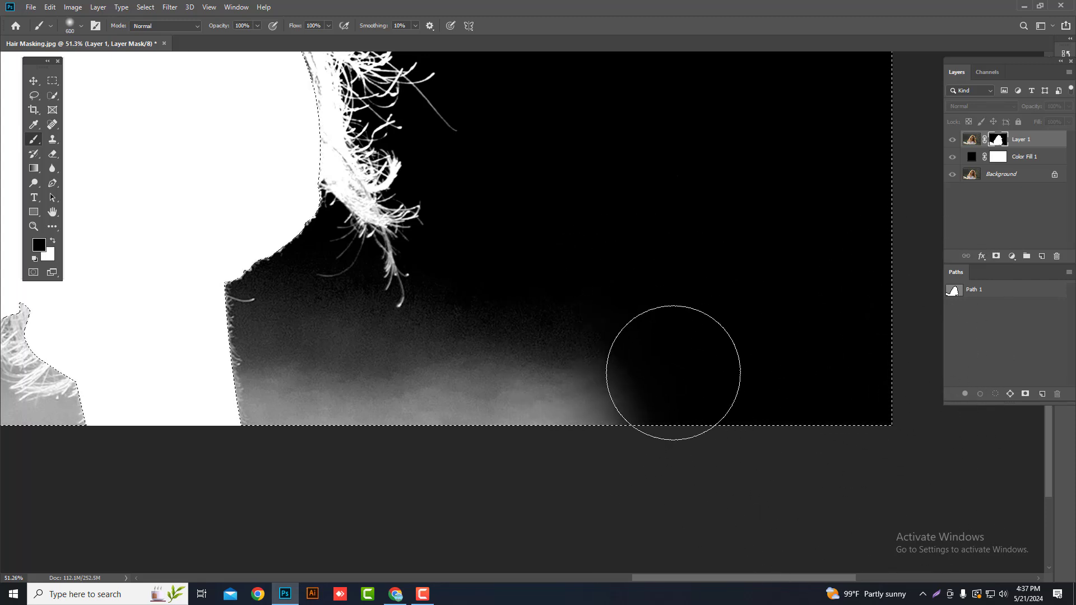
mouse_move(673, 373)
left_mouse_down()
mouse_move(503, 482)
mouse_move(633, 353)
mouse_move(526, 392)
mouse_move(282, 404)
mouse_move(331, 407)
mouse_move(466, 373)
mouse_move(546, 312)
mouse_move(449, 392)
mouse_move(352, 366)
mouse_move(293, 303)
mouse_move(260, 305)
mouse_move(254, 422)
mouse_move(285, 451)
left_mouse_up()
key("ctrl+d")
Step: Paint the lower part of the grey gap between the woman's body and arm black with a brush about 316 px wide
left_click_drag(521, 405, 894, 407)
scroll(587, 406, "up", 2)
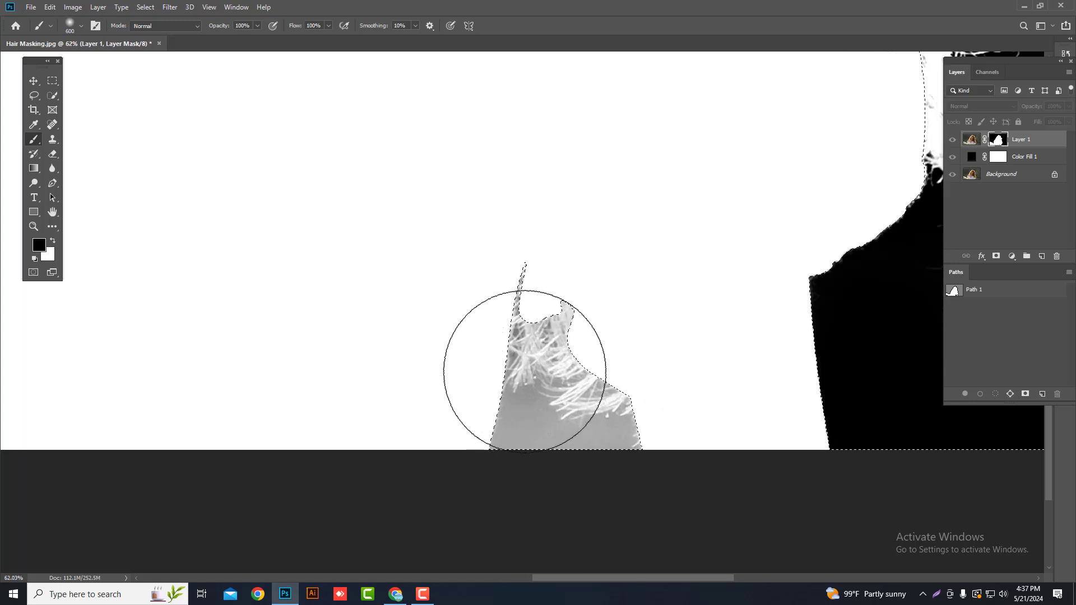
left_click_drag(574, 374, 507, 373)
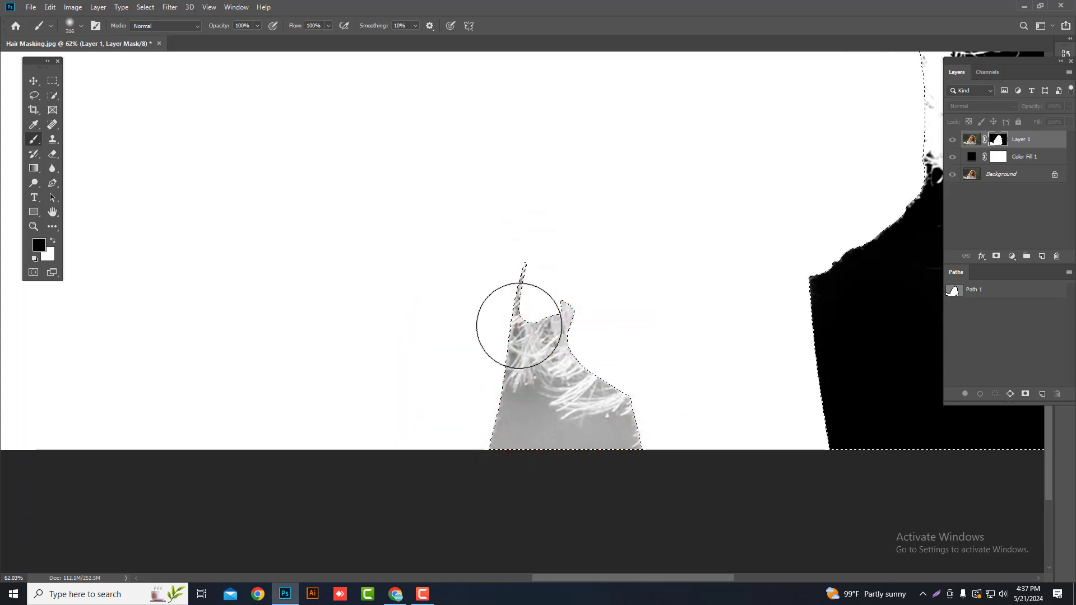
mouse_move(480, 421)
left_mouse_down()
mouse_move(672, 476)
mouse_move(710, 468)
mouse_move(428, 454)
mouse_move(676, 459)
mouse_move(460, 449)
mouse_move(622, 460)
left_mouse_up()
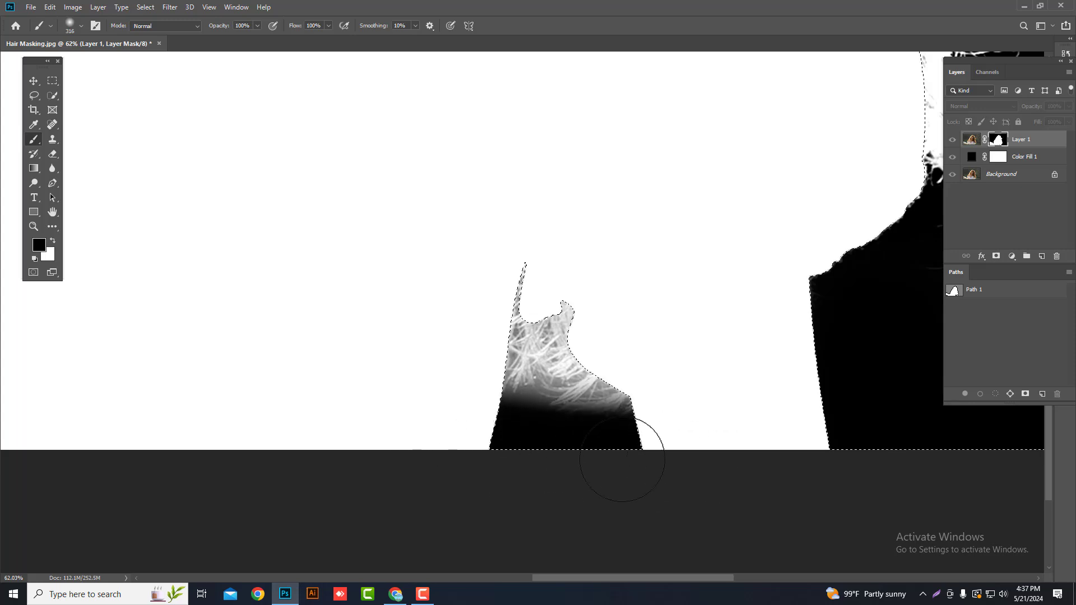
Step: Lasso the white speck in the background to the right of the hair and fill it with black
scroll(588, 464, "down", 5)
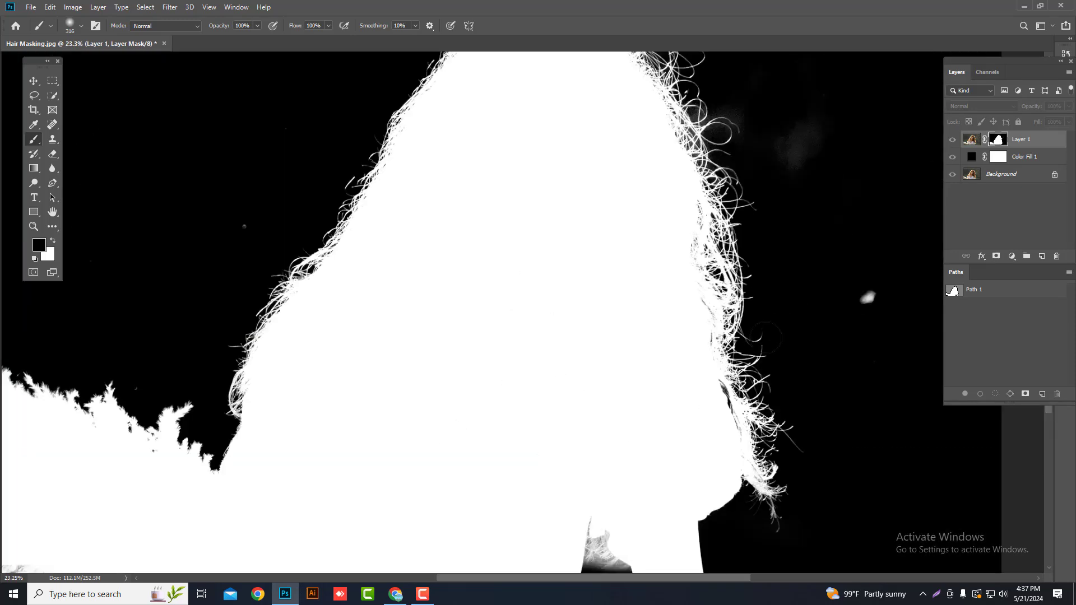
left_click_drag(636, 350, 496, 496)
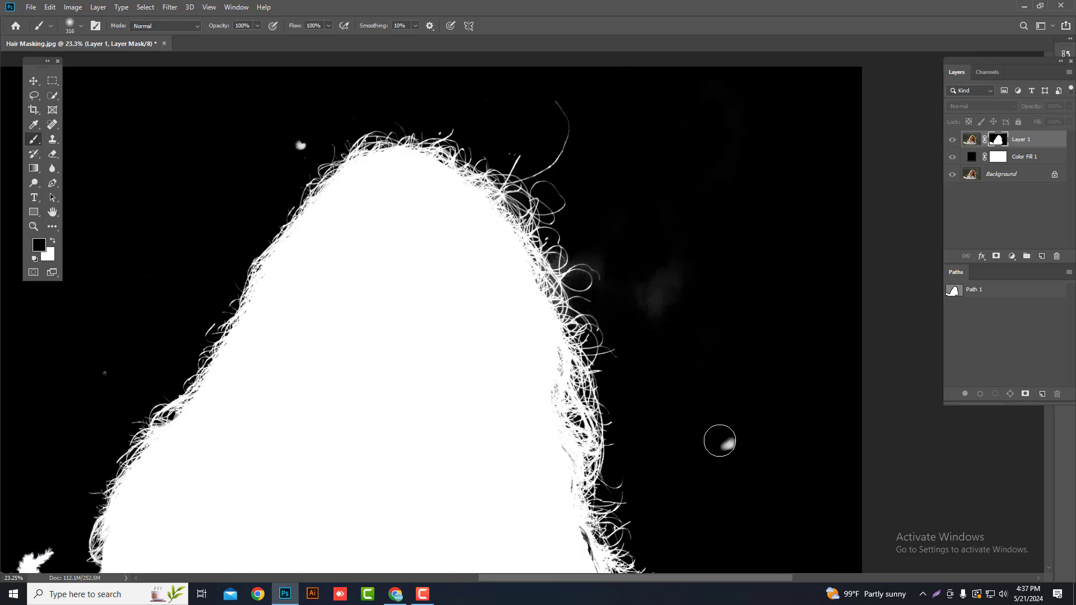
key("l")
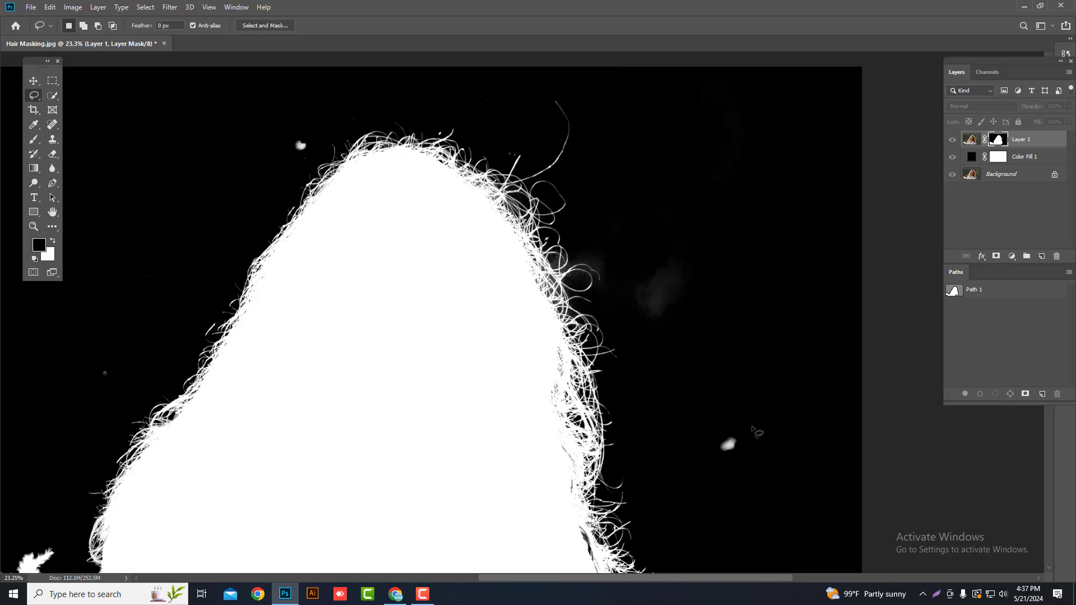
mouse_move(759, 432)
left_mouse_down()
mouse_move(696, 458)
mouse_move(727, 394)
left_mouse_up()
key("x")
key("Delete")
key("ctrl+d")
Step: Lasso the grey cloud to the right of the hair and the specks on its left side, and clear each to black
left_click_drag(739, 327, 724, 251)
key("Delete")
left_click_drag(309, 120, 295, 127)
key("Delete")
mouse_move(110, 351)
left_mouse_down()
mouse_move(123, 392)
mouse_move(78, 321)
left_mouse_up()
key("Delete")
scroll(366, 439, "down", 6)
key("ctrl+d")
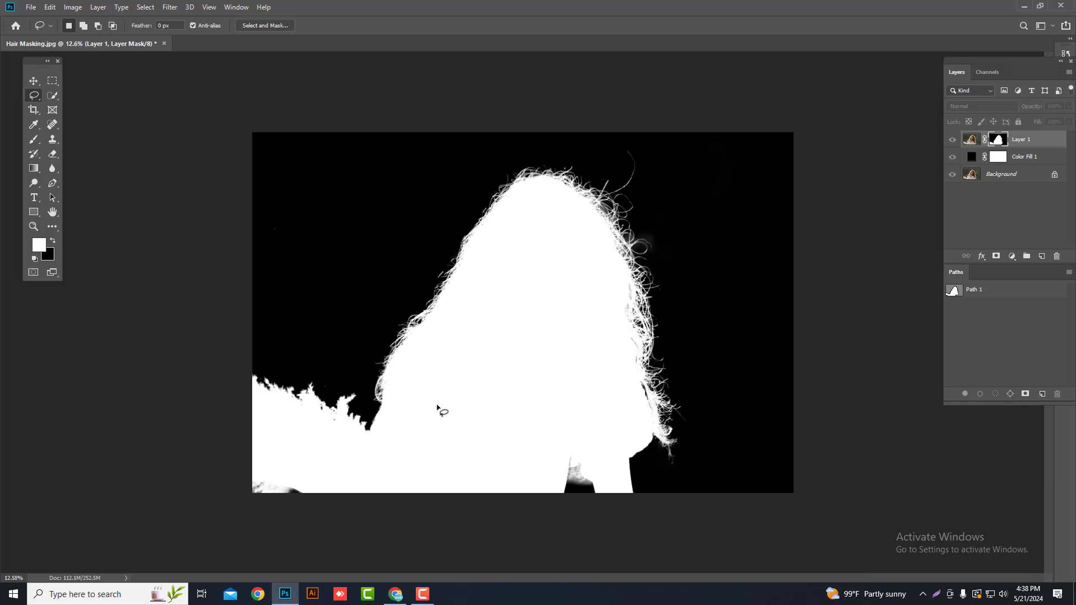
Step: Return from the mask to the image and open Refine Mask for Layer 1's mask with the On Black view
left_click(1000, 140, "alt")
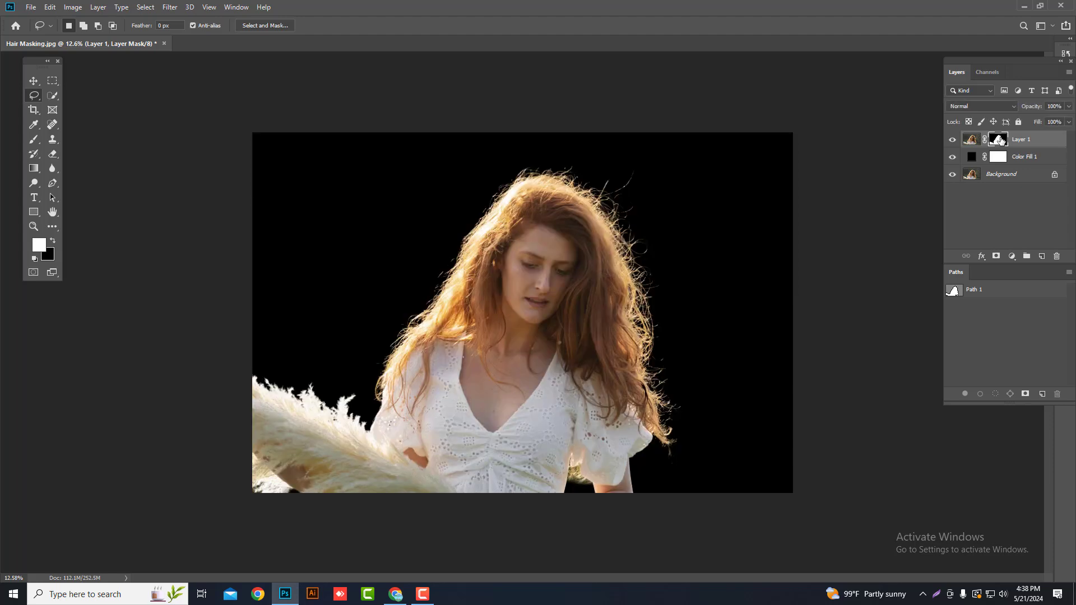
scroll(609, 548, "up", 13)
scroll(572, 533, "up", 2)
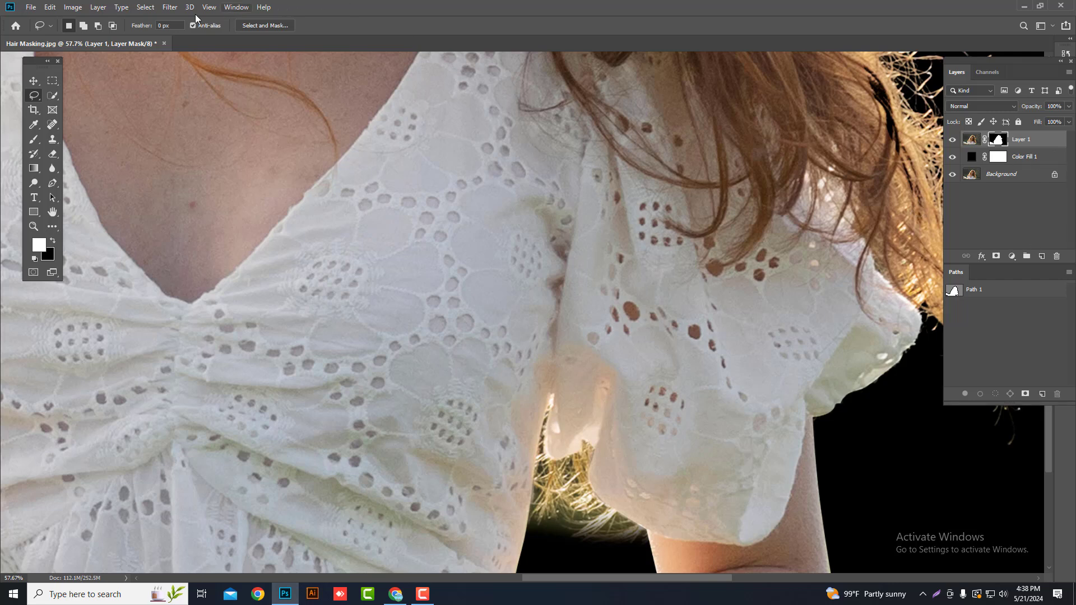
left_click(145, 8)
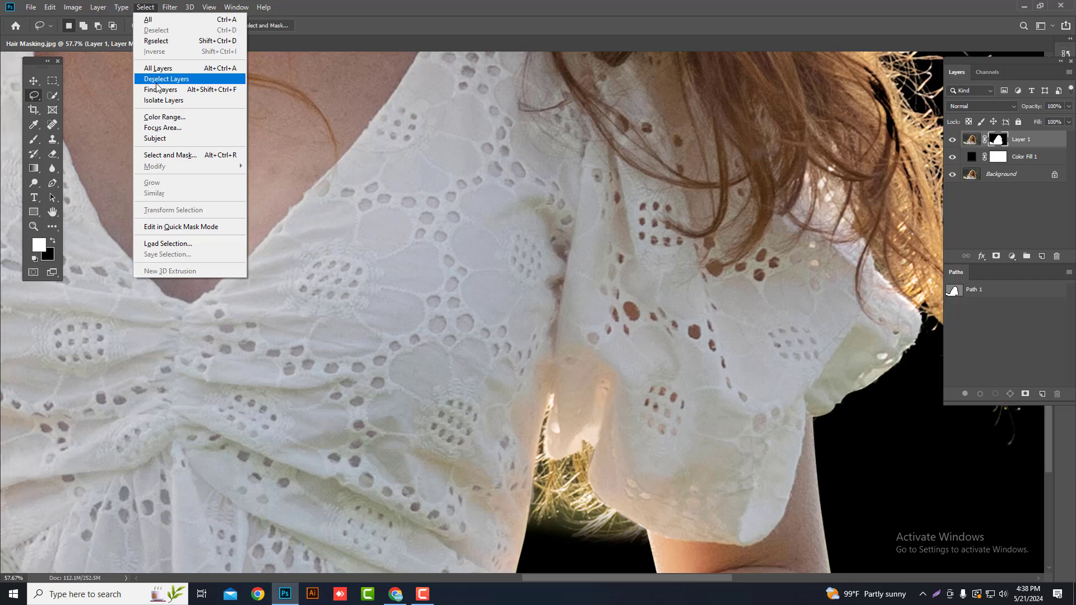
left_click(180, 155)
left_click(533, 125)
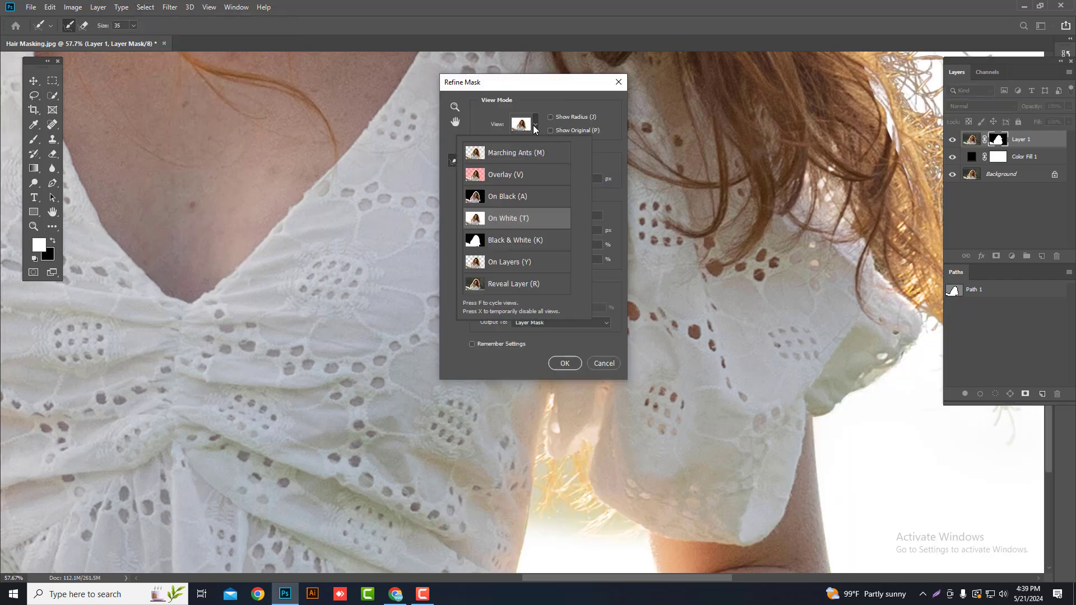
left_click(534, 203)
Step: Refine the grassy edge in the gap beside the sleeve with a 125 px brush and output the result to the layer mask
left_click(584, 488)
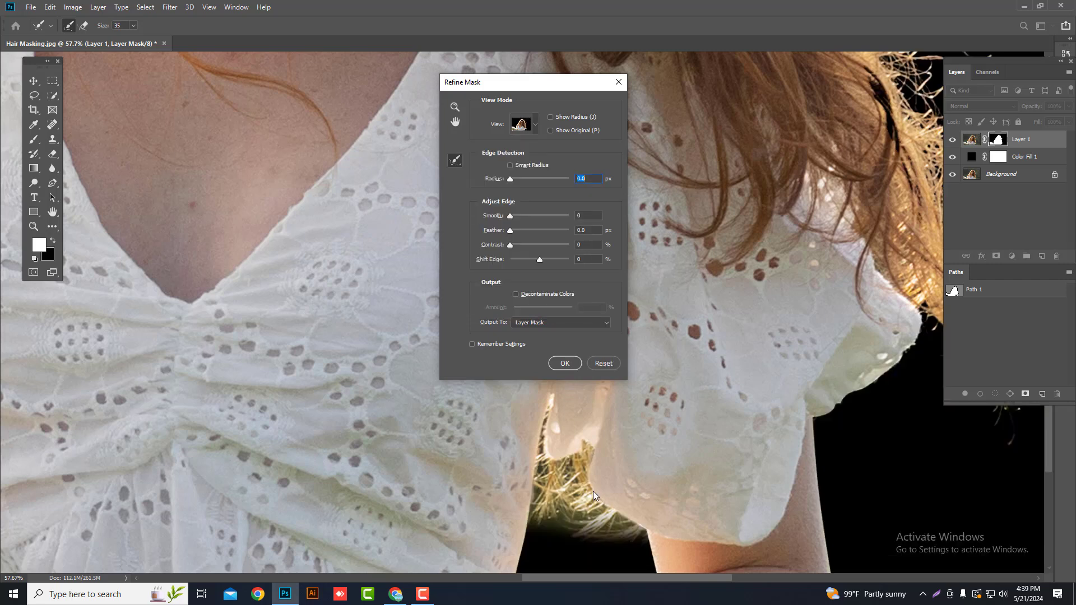
mouse_move(584, 488)
left_mouse_down()
mouse_move(588, 537)
mouse_move(537, 513)
mouse_move(617, 517)
mouse_move(602, 518)
mouse_move(643, 536)
mouse_move(573, 524)
mouse_move(540, 498)
mouse_move(584, 531)
left_mouse_up()
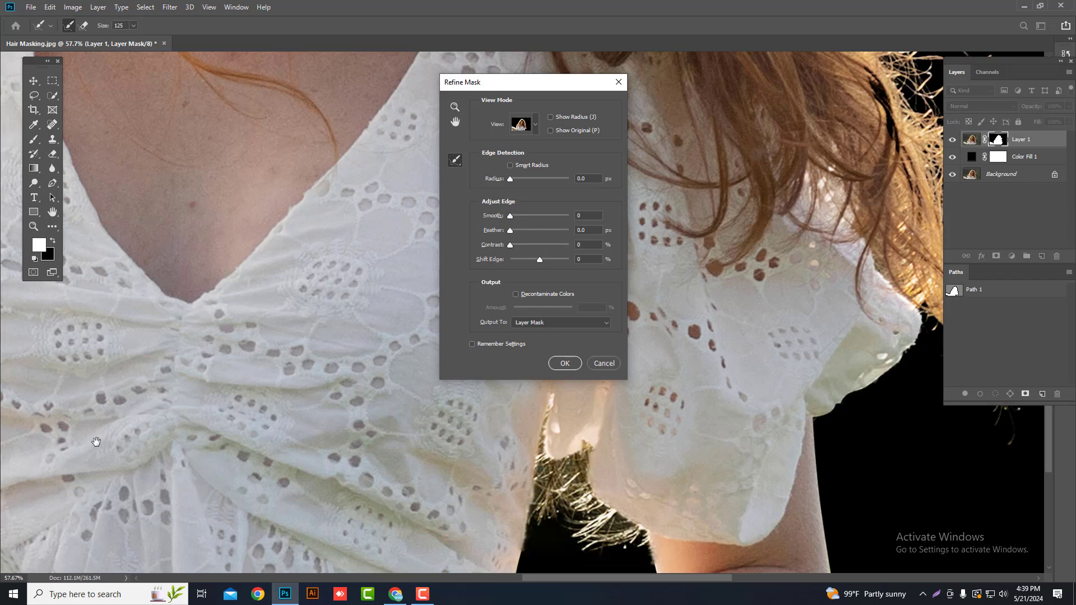
left_click_drag(86, 441, 575, 380)
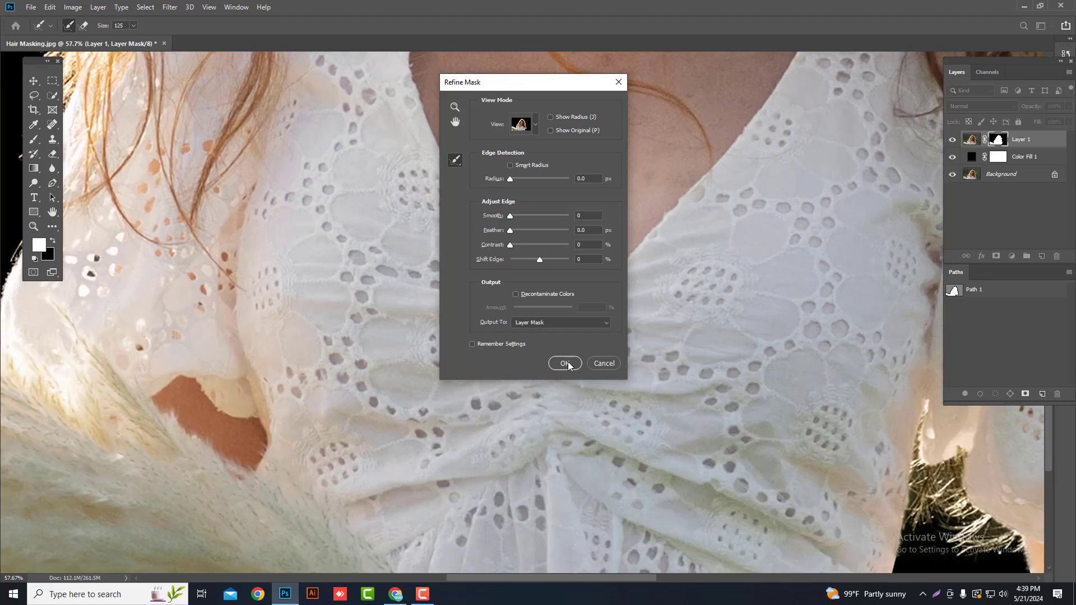
left_click(565, 363)
key("ctrl+0")
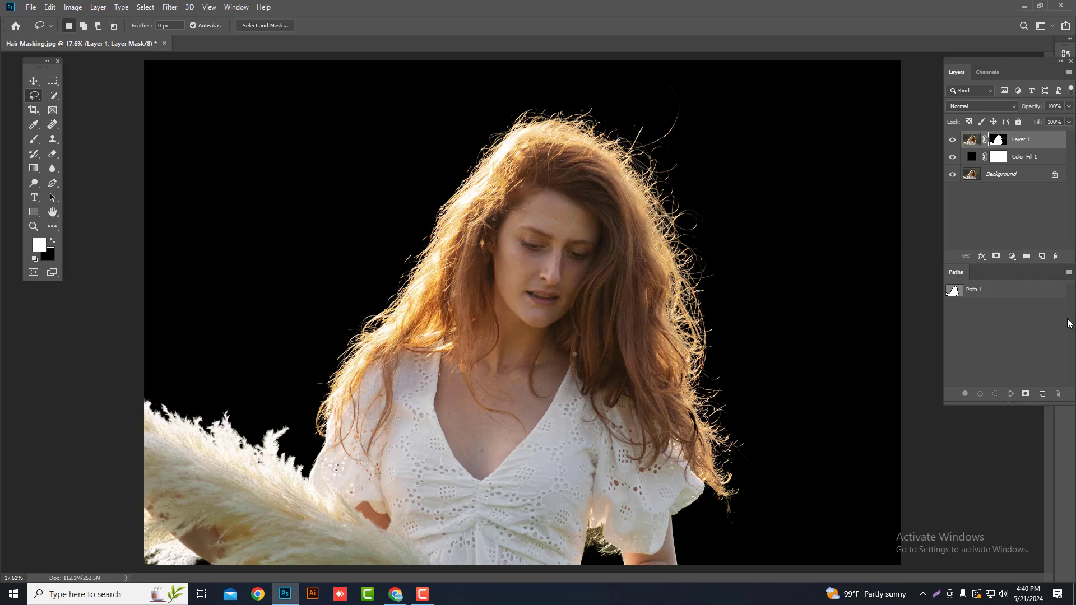
Step: Add a 1 px Stroke effect to Layer 1 in red (ff0000) with its position set to Outside
left_click(981, 257)
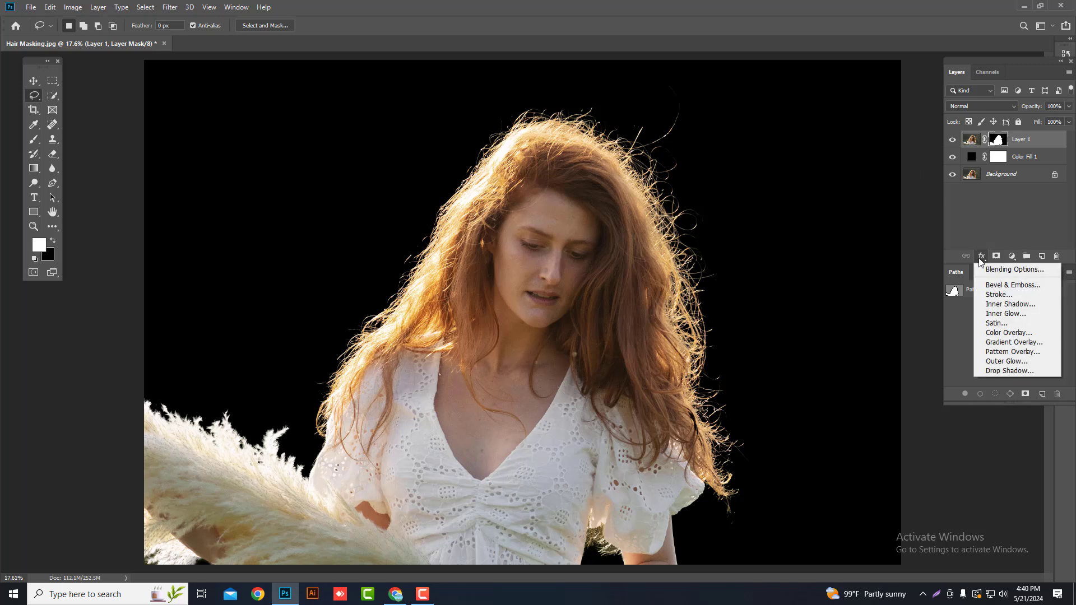
left_click(1000, 295)
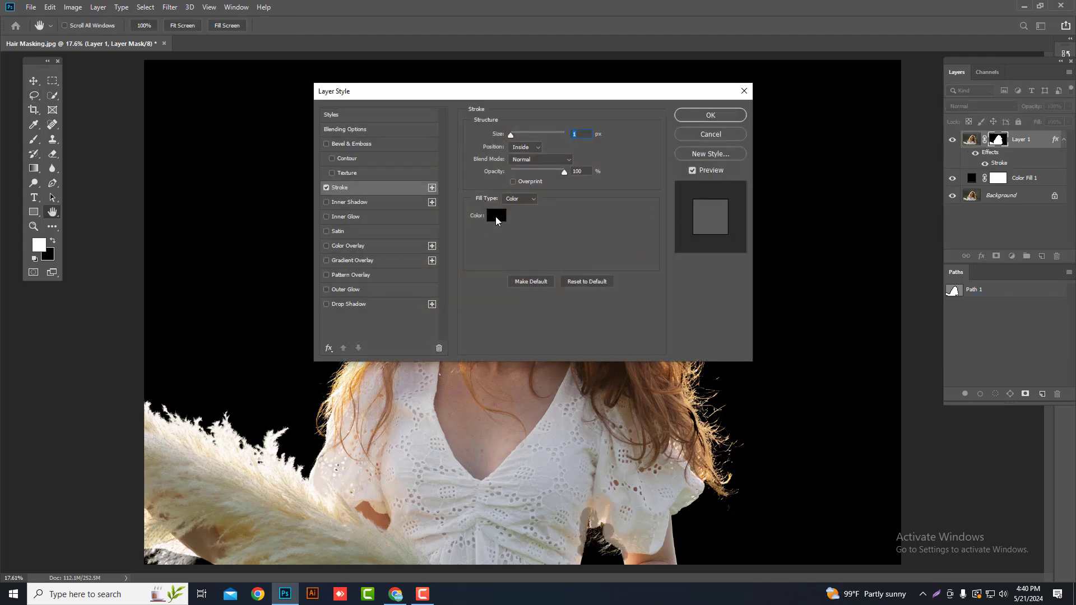
left_click(495, 217)
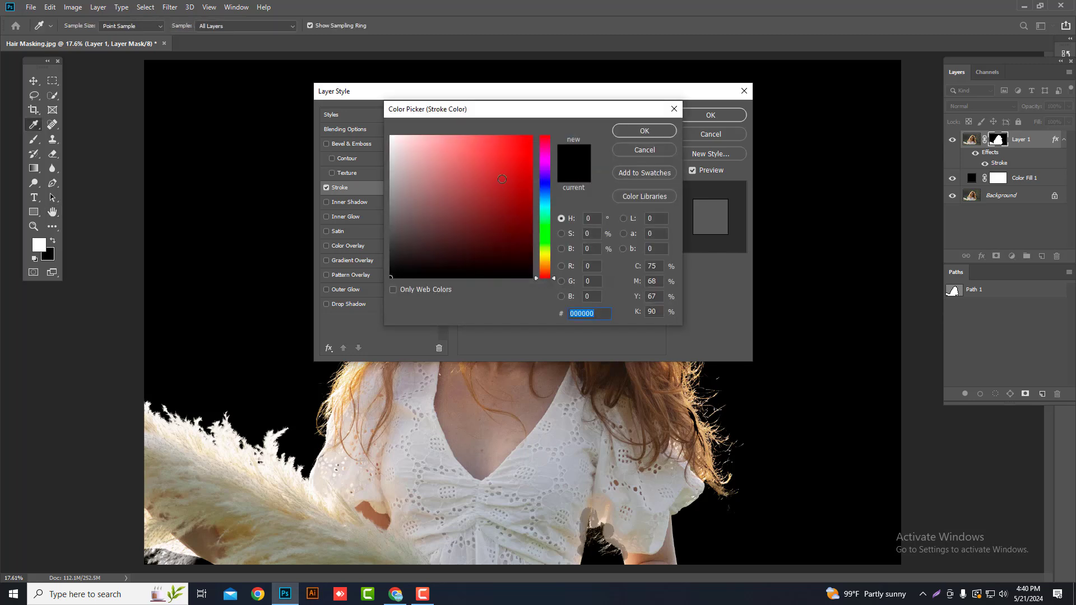
type("ff0000")
left_click(648, 126)
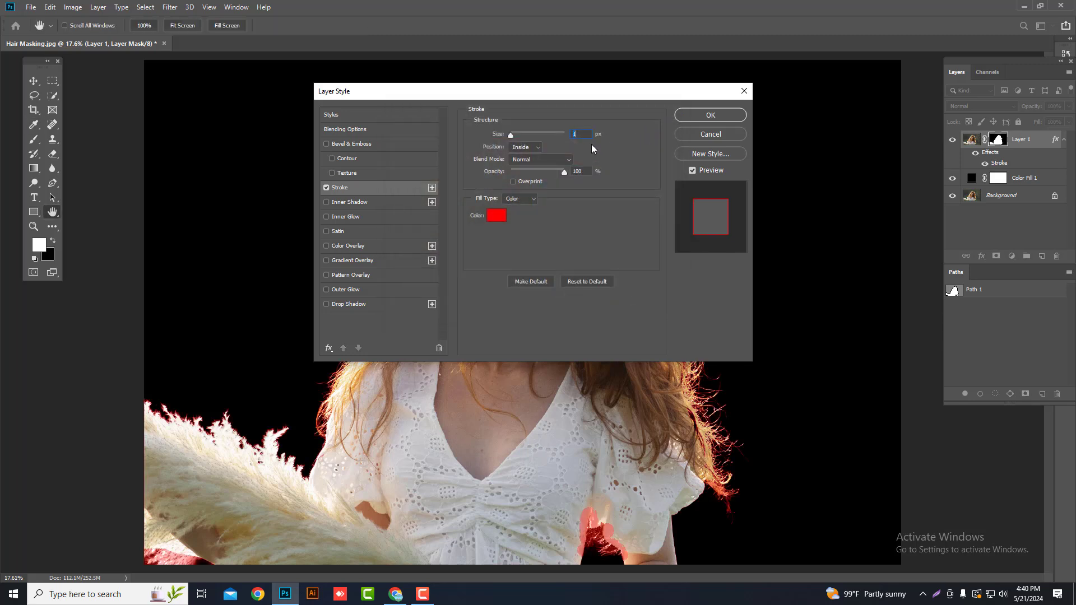
left_click(531, 147)
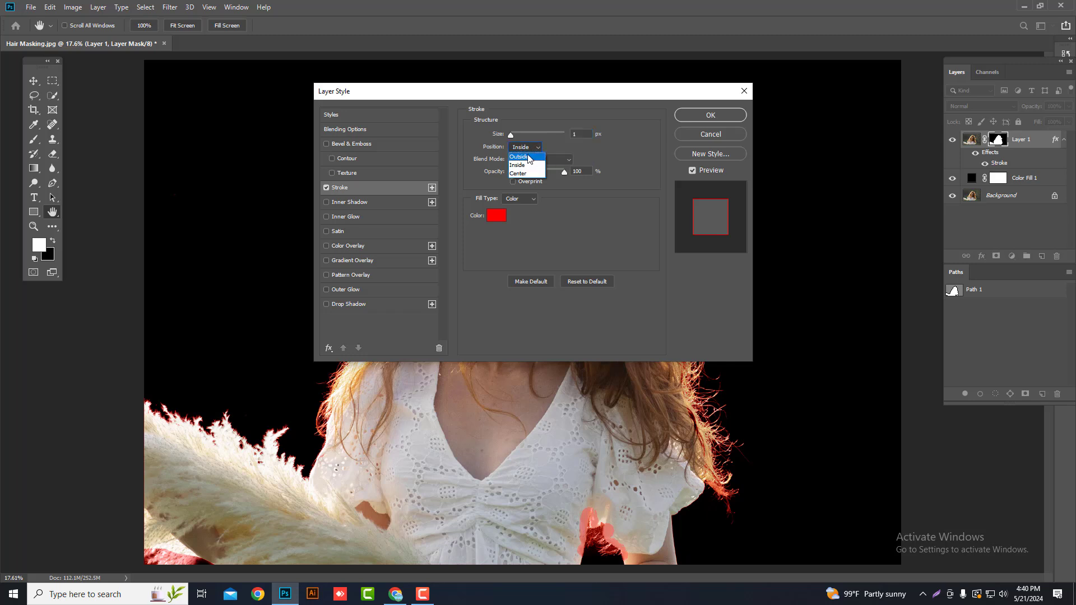
left_click(527, 156)
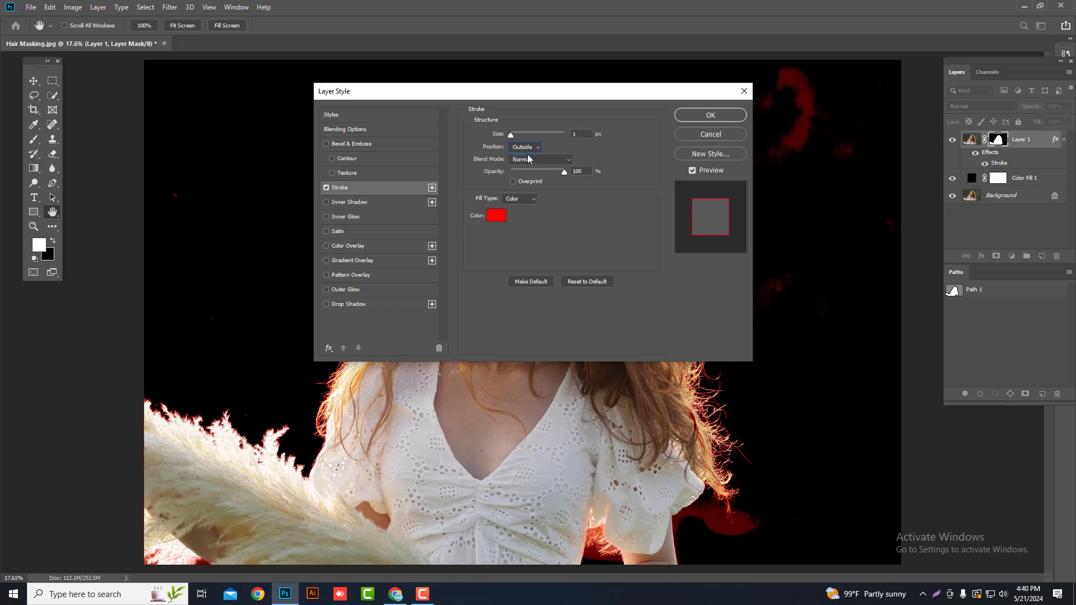
left_click(711, 115)
Step: Set up the Burn tool with its range at Shadows for the leftover background areas that the red stroke outlines
key("l")
scroll(822, 121, "up", 3)
scroll(823, 122, "up", 1)
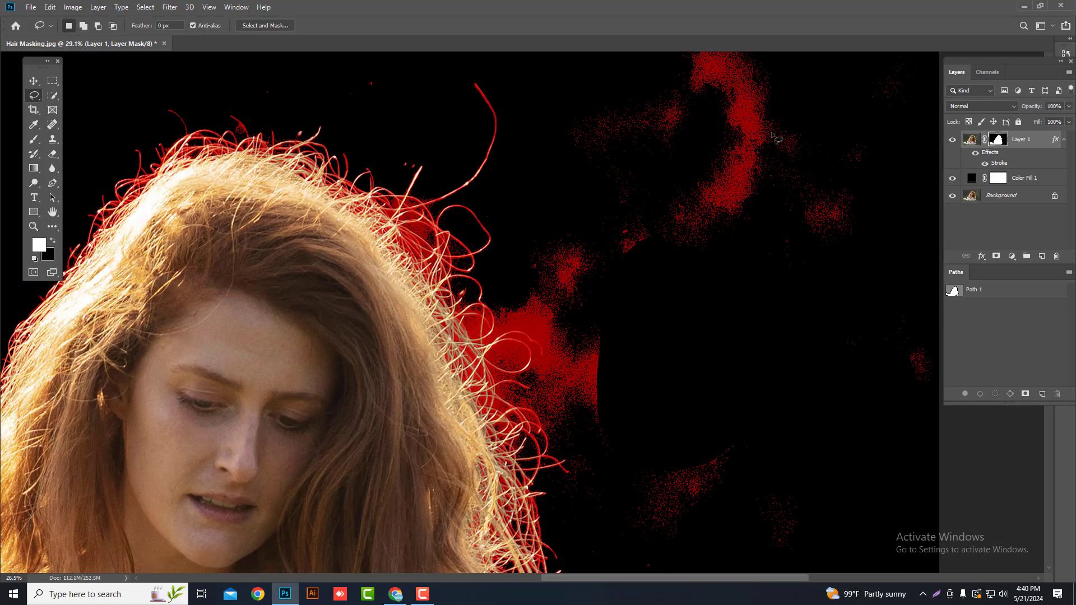
scroll(769, 140, "down", 2)
scroll(767, 143, "down", 1)
scroll(767, 143, "down", 1)
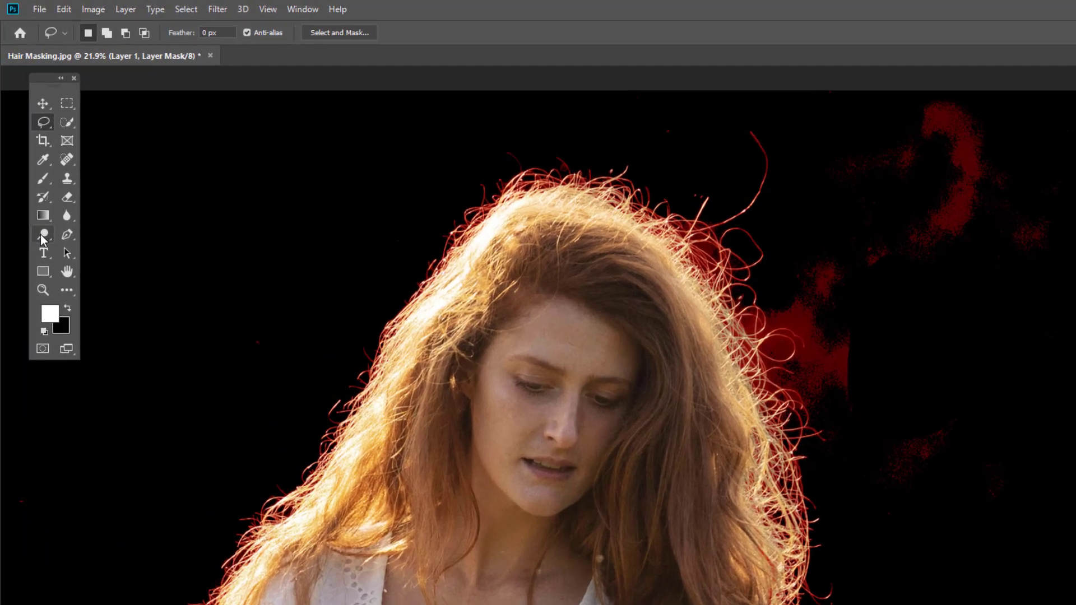
left_click(33, 184)
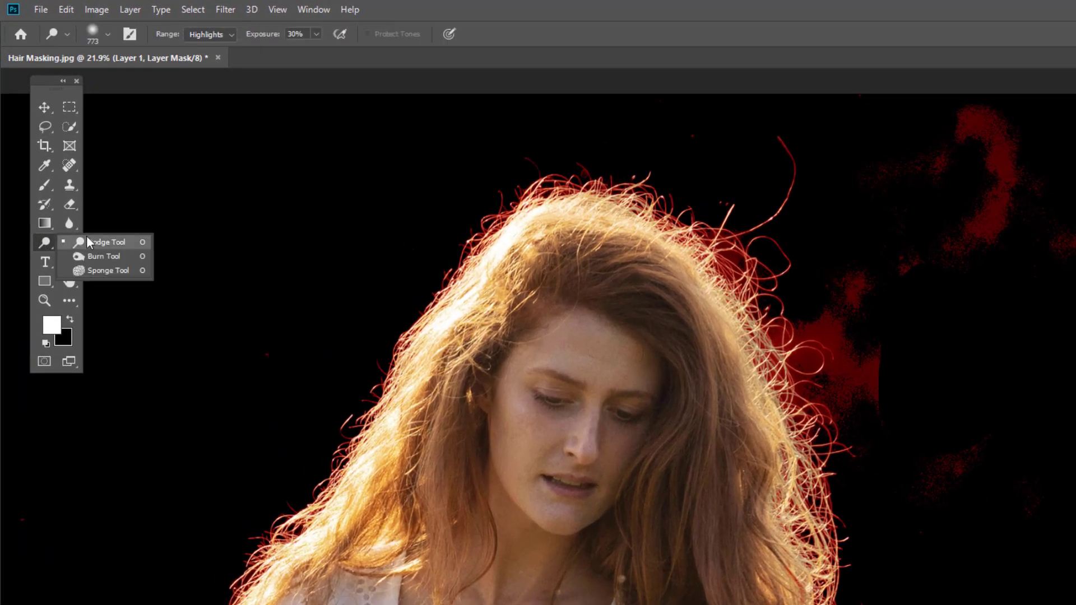
left_click(107, 256)
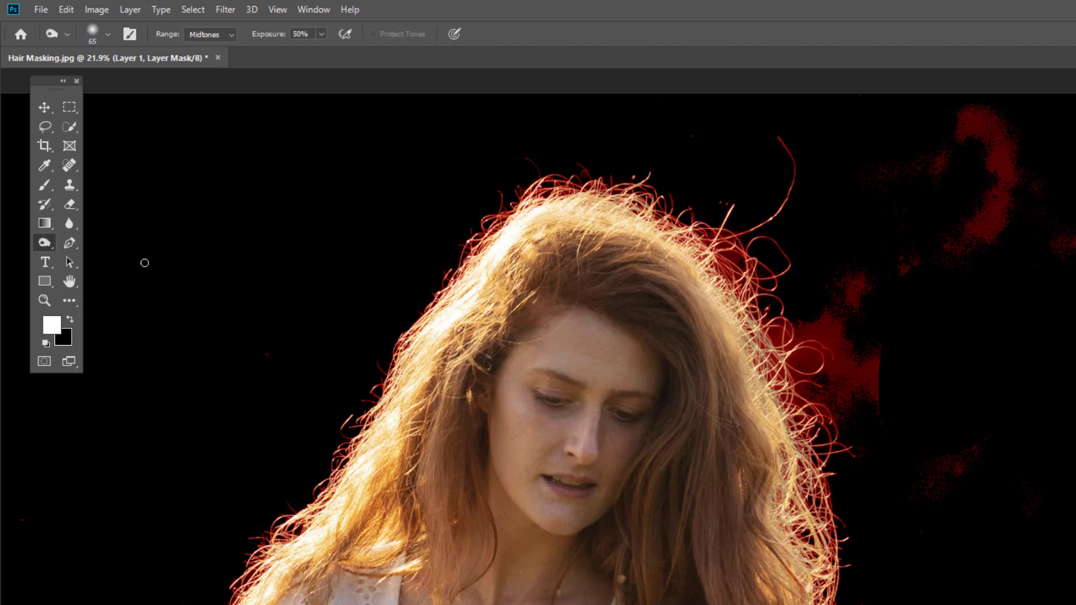
left_click(216, 34)
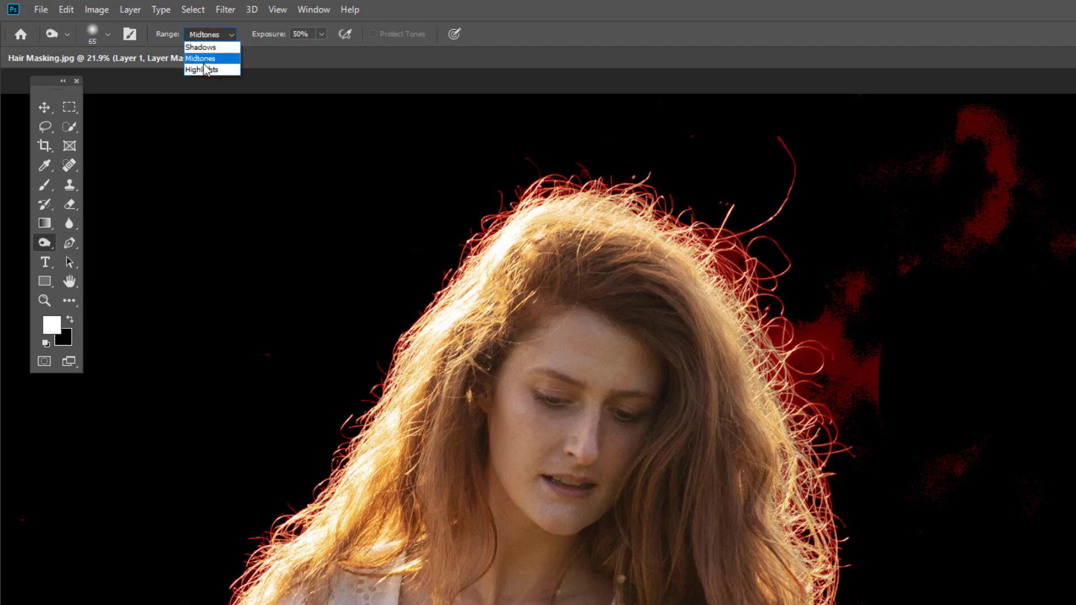
left_click(202, 47)
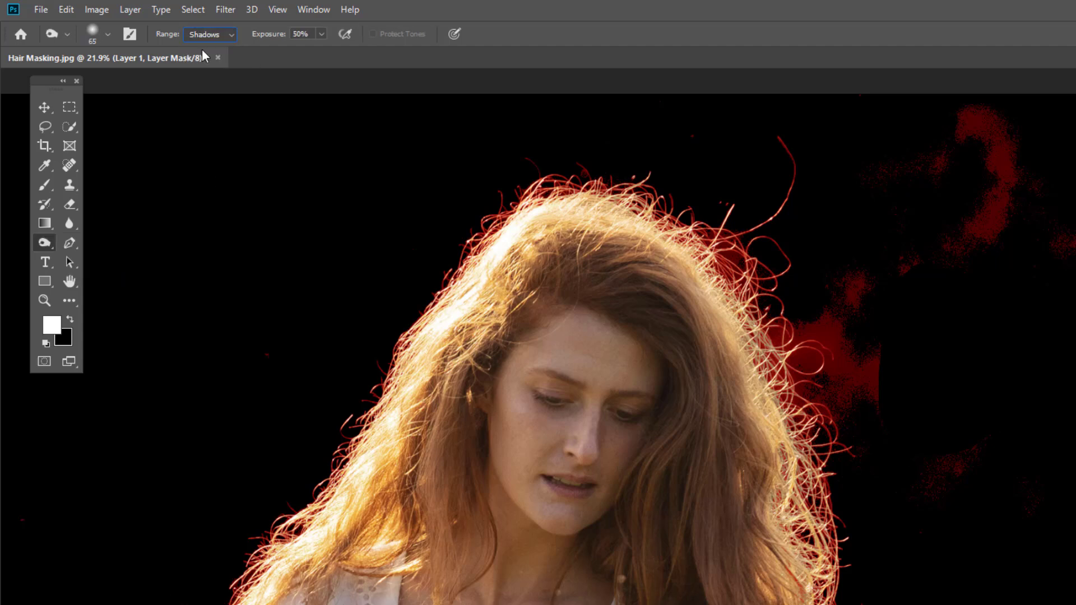
Step: Set the Burn exposure to 30% and burn away the leftover patches in the open background on Layer 1's mask with an 896 px brush
left_click(269, 39)
type("30")
key("Return")
mouse_move(1001, 228)
left_mouse_down()
mouse_move(1015, 257)
mouse_move(1001, 253)
left_mouse_up()
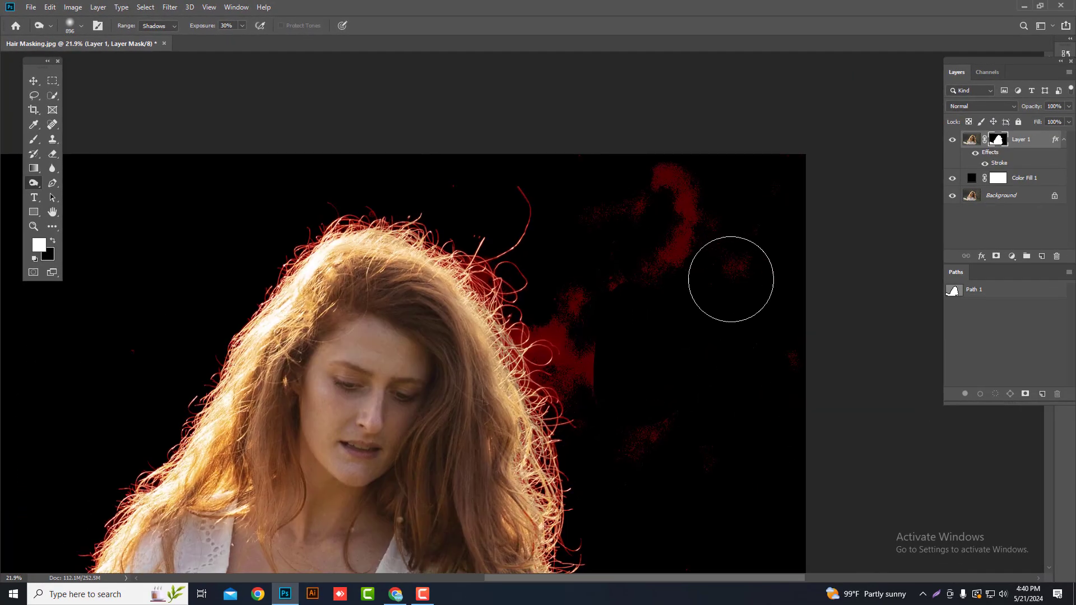
mouse_move(630, 188)
left_mouse_down()
mouse_move(651, 190)
mouse_move(567, 245)
left_mouse_up()
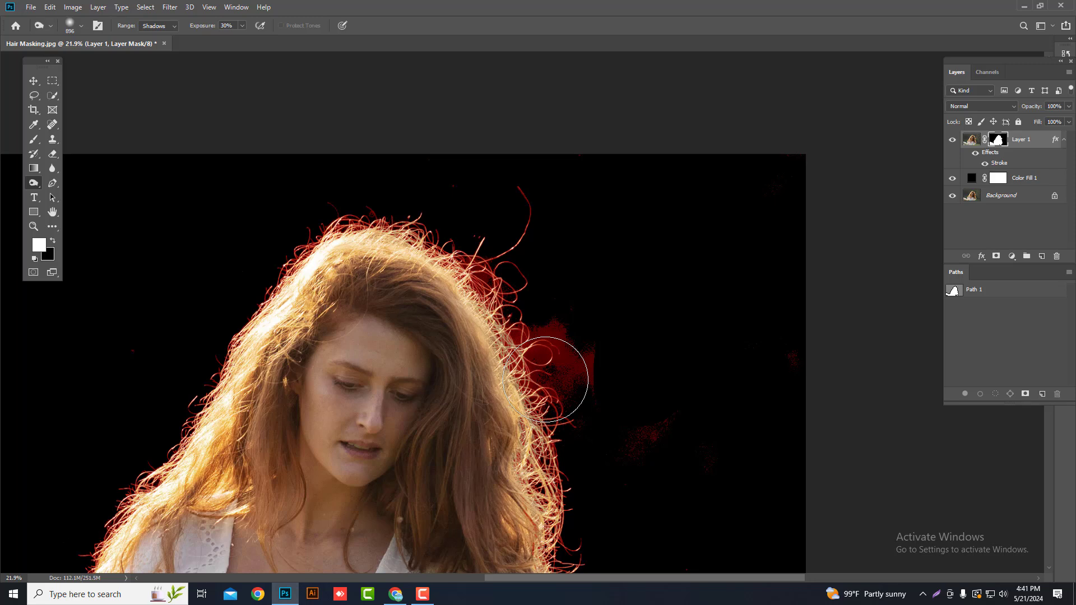
Step: Burn out the remaining background residue close to the flyaway hair on the image's right side, reducing the brush to 295 px
key("bracketleft")
key("bracketleft")
mouse_move(553, 360)
left_mouse_down()
mouse_move(646, 428)
mouse_move(529, 289)
mouse_move(586, 389)
mouse_move(476, 266)
mouse_move(465, 299)
mouse_move(453, 299)
left_mouse_up()
key("bracketleft")
scroll(537, 356, "up", 5)
mouse_move(519, 293)
left_mouse_down()
mouse_move(481, 336)
mouse_move(522, 406)
mouse_move(445, 268)
mouse_move(484, 414)
mouse_move(515, 375)
mouse_move(453, 190)
mouse_move(326, 51)
left_mouse_up()
scroll(636, 399, "down", 3)
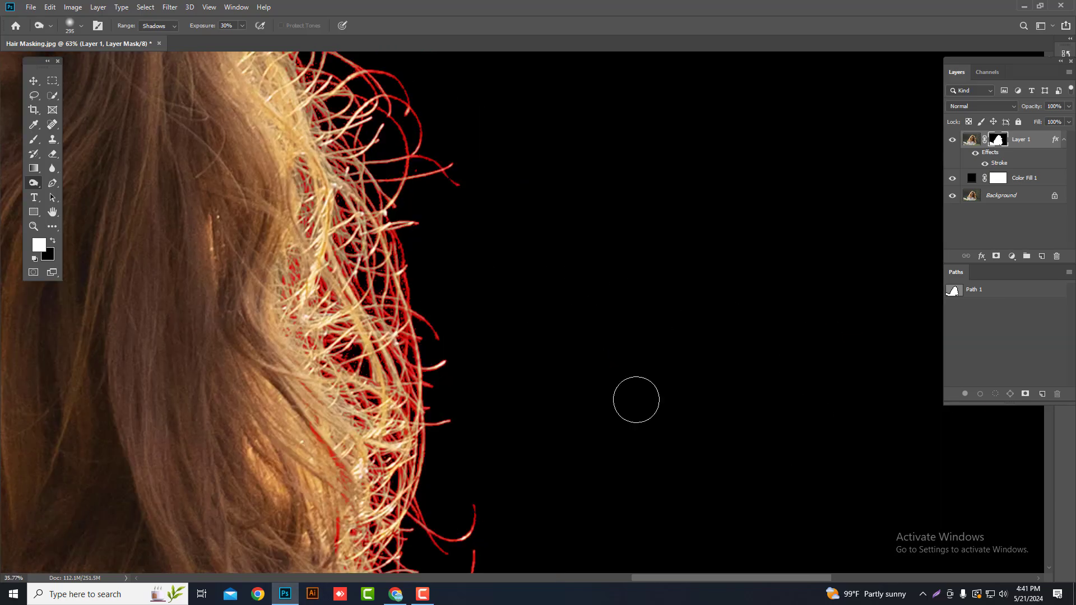
left_click_drag(592, 446, 527, 151)
scroll(703, 406, "up", 3)
left_click_drag(392, 426, 729, 287)
left_click_drag(336, 67, 526, 149)
scroll(526, 149, "down", 5)
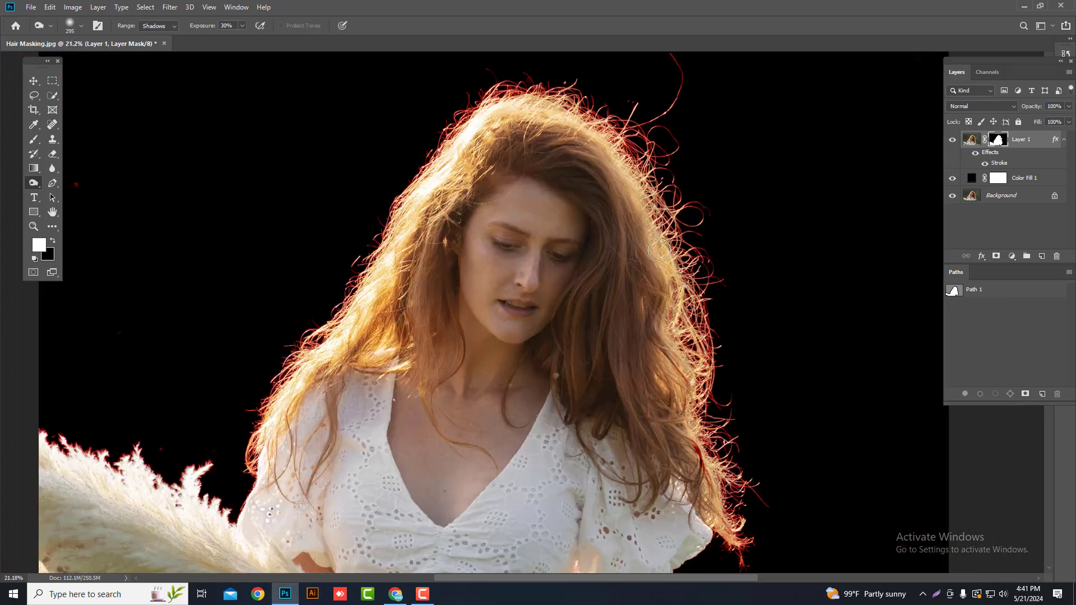
Step: Remove the red Stroke effect from Layer 1
scroll(659, 250, "up", 1)
scroll(728, 240, "down", 1)
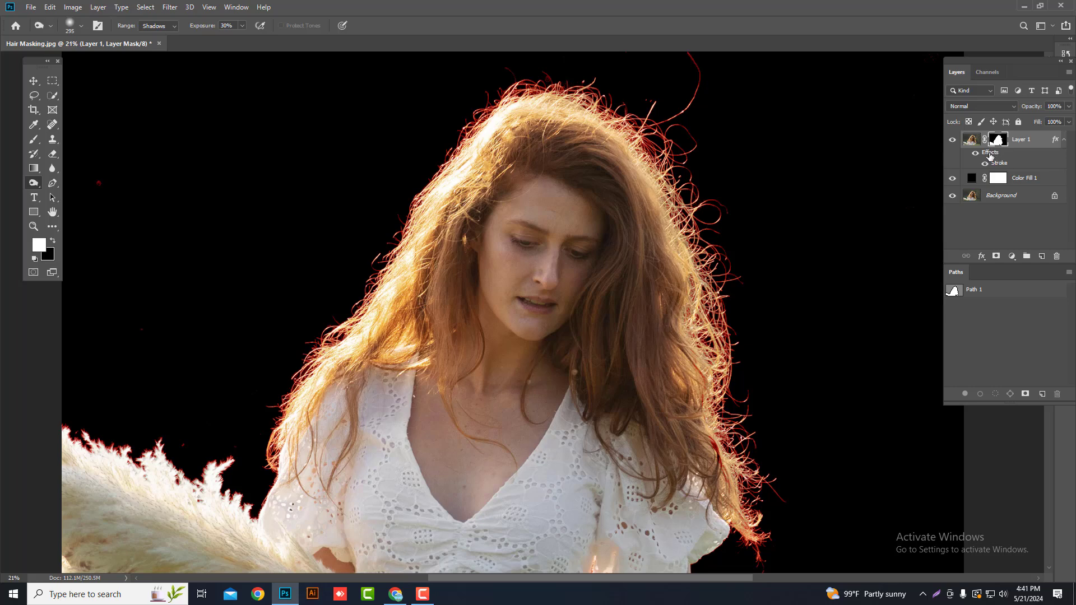
mouse_move(990, 154)
left_mouse_down()
mouse_move(1023, 168)
mouse_move(1057, 256)
left_mouse_up()
key("ctrl+0")
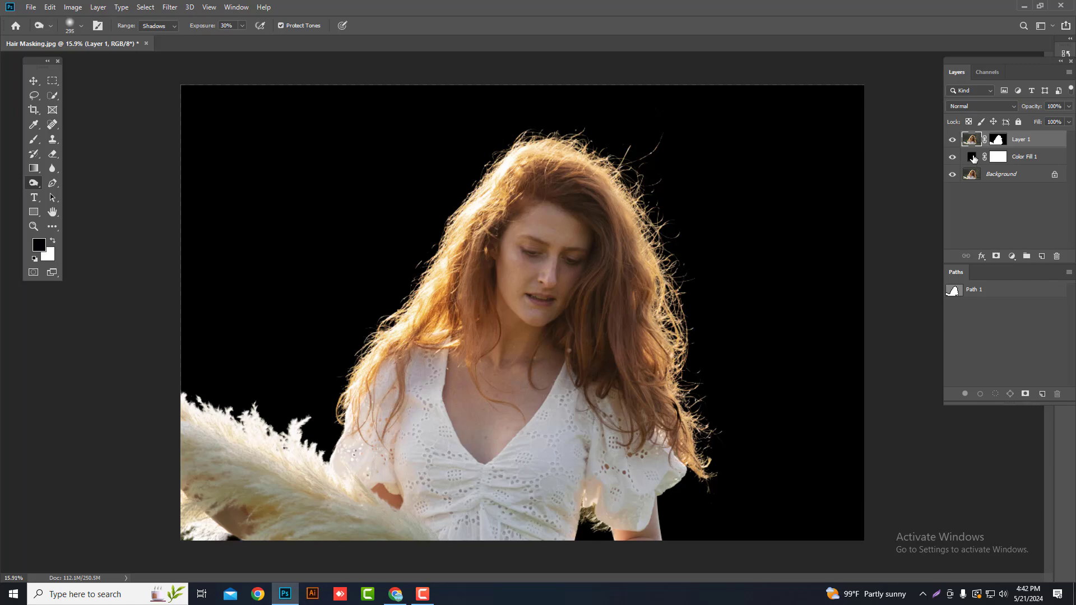
Step: Change the Color Fill 1 backdrop to a very dark purple (1d0223)
double_click(973, 159)
left_click(522, 232)
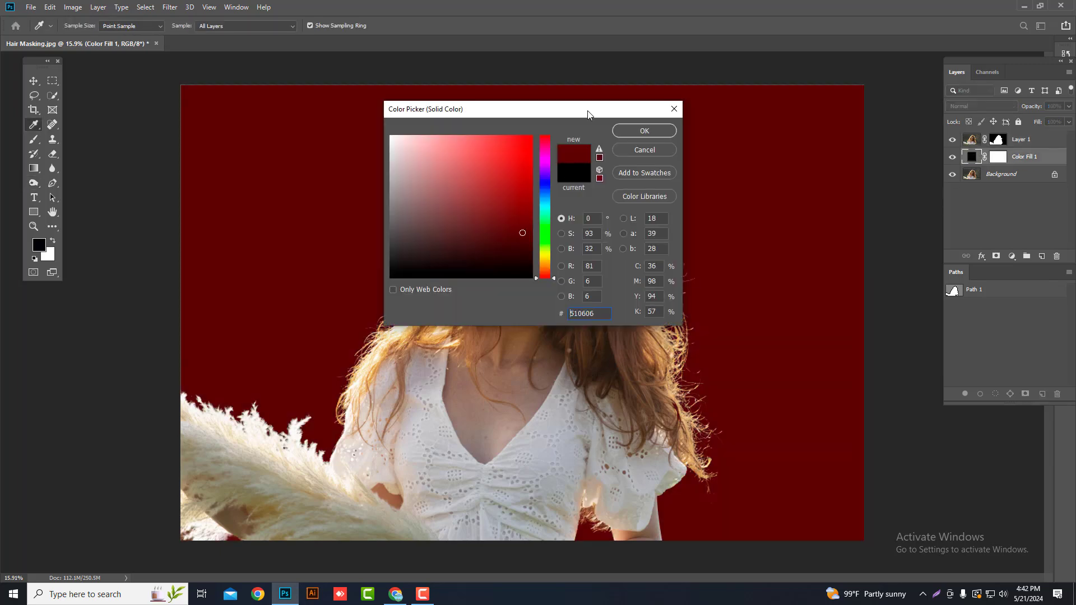
left_click_drag(588, 115, 1009, 167)
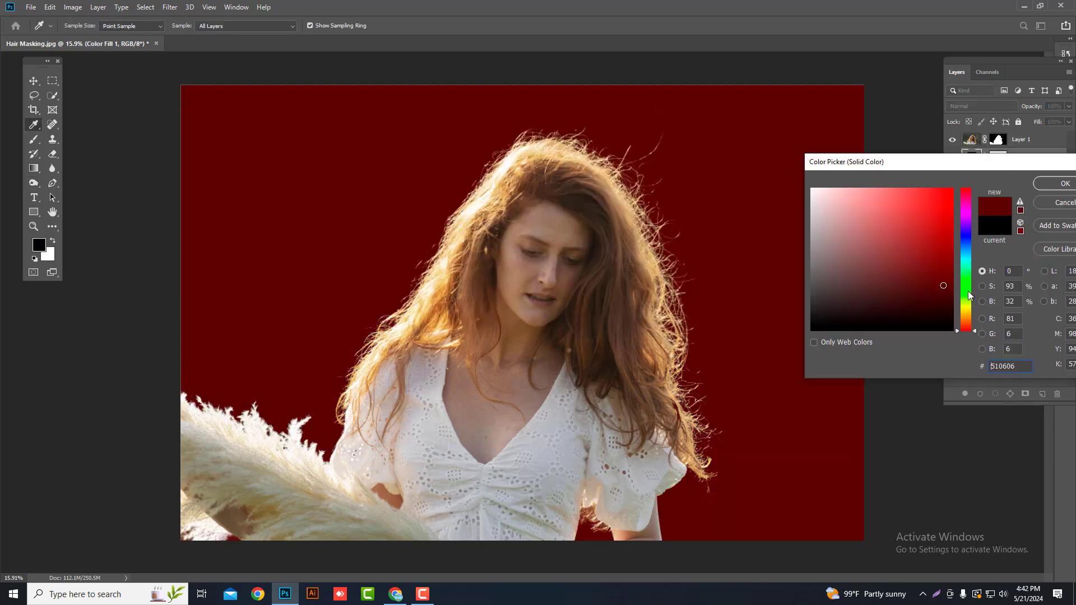
left_click_drag(969, 237, 970, 216)
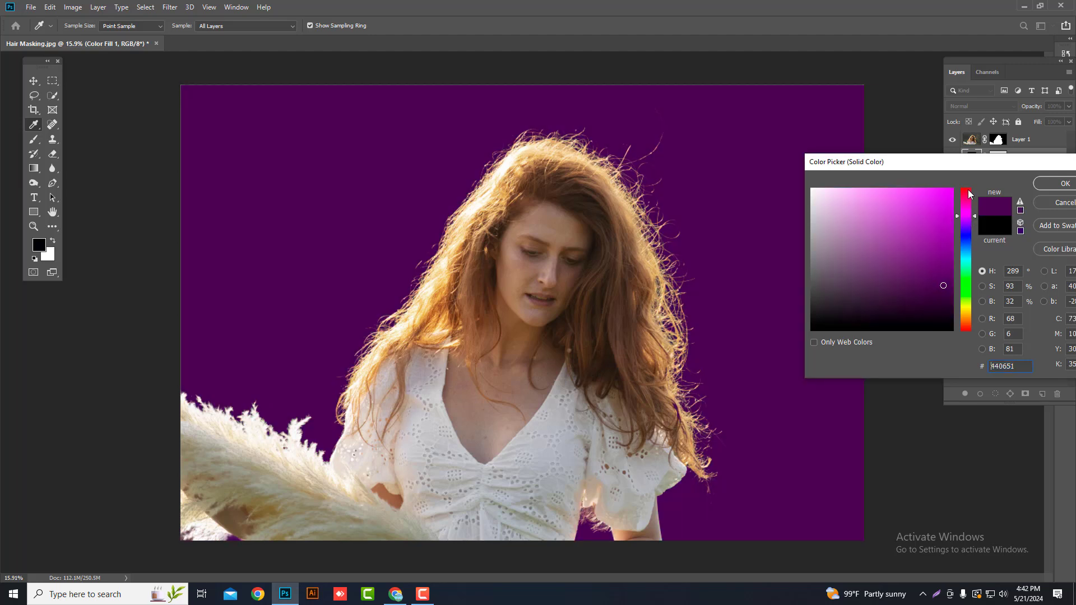
left_click(946, 311)
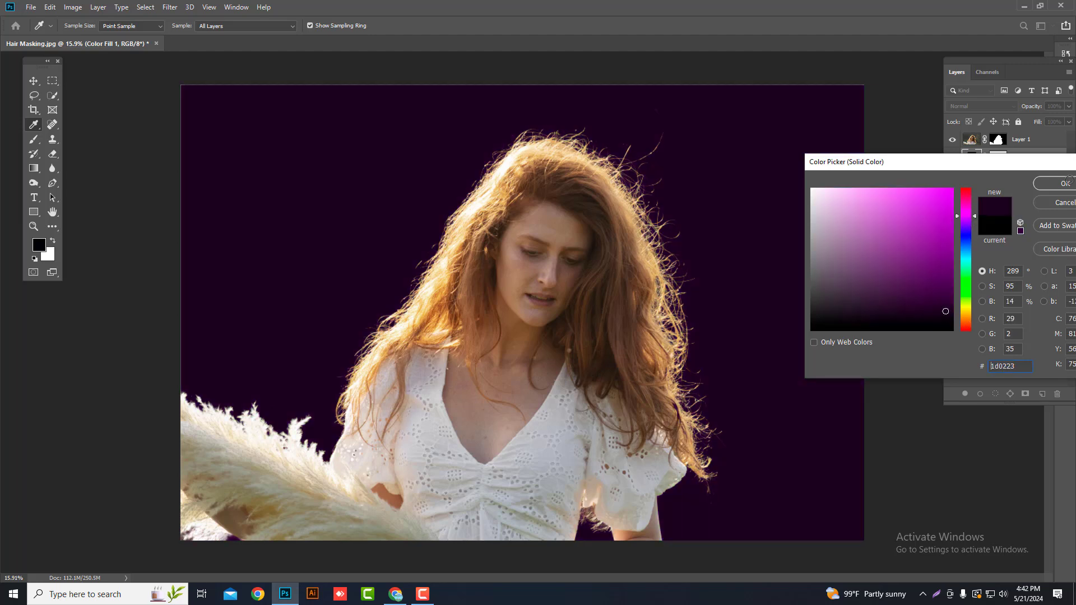
left_click(1065, 184)
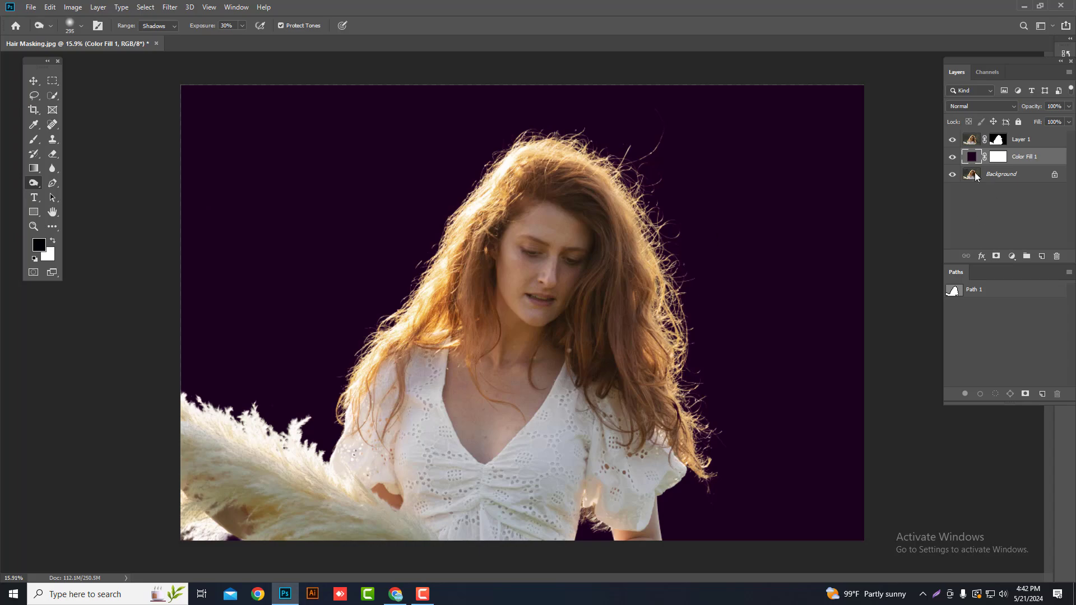
Step: Examine the cut-out hair strands up close on transparency and against the original Background photo, and show all layers again
left_click_drag(953, 175, 952, 157)
key("ctrl+space")
left_click_drag(662, 345, 762, 390)
key("space")
left_click_drag(729, 269, 734, 460)
left_click_drag(723, 230, 736, 486)
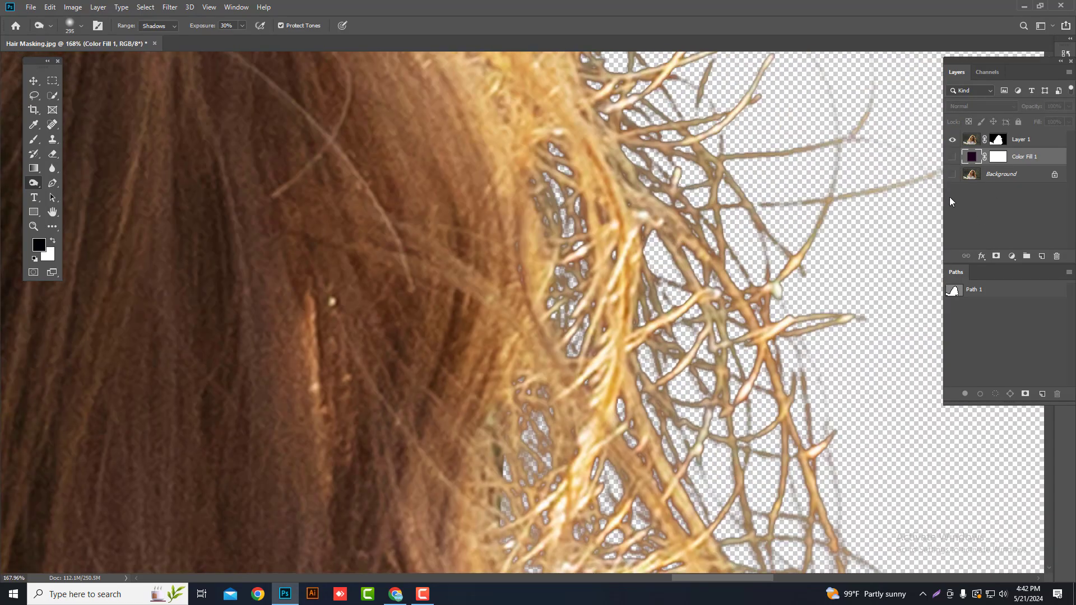
left_click(953, 175, "alt")
left_click(953, 175, "alt")
left_click(955, 176, "alt")
left_click(955, 177, "alt")
scroll(701, 299, "down", 15)
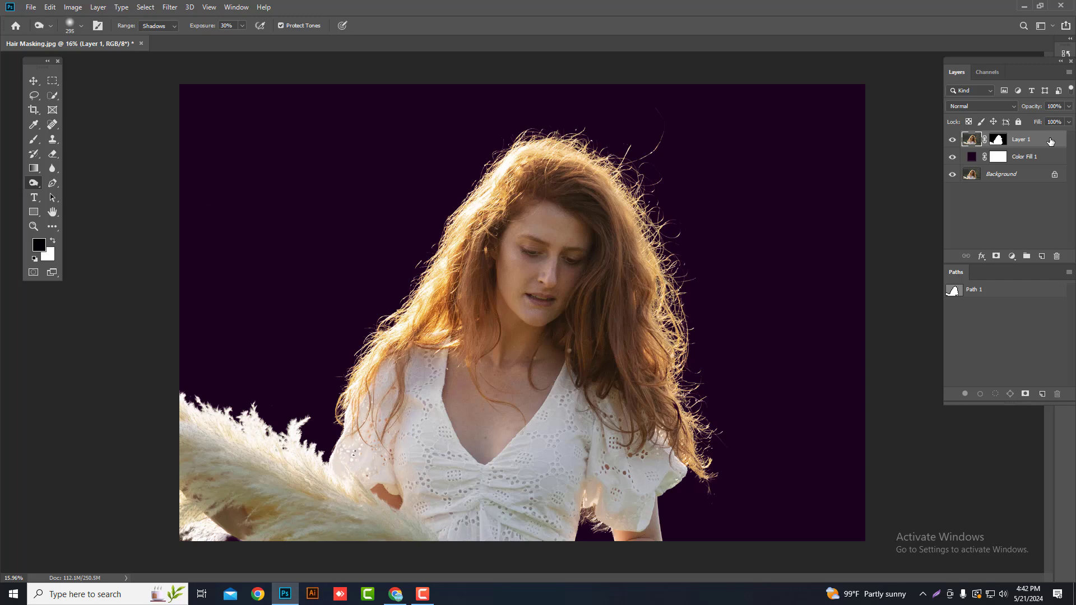